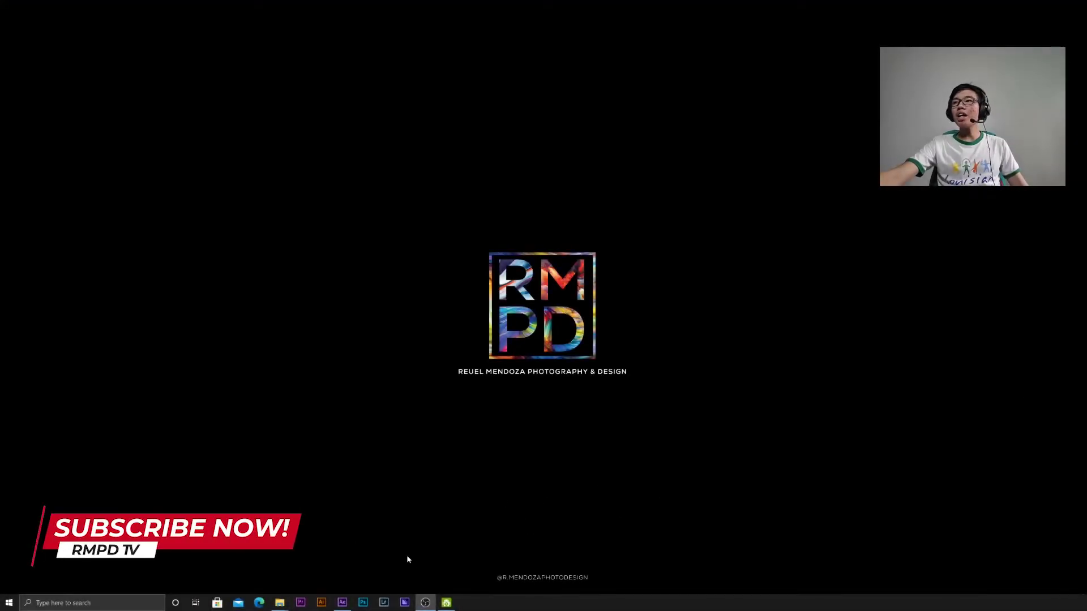
Switch to After Effects and create a composition named "scribble" with a duration of 0:00:07:00
click(345, 602)
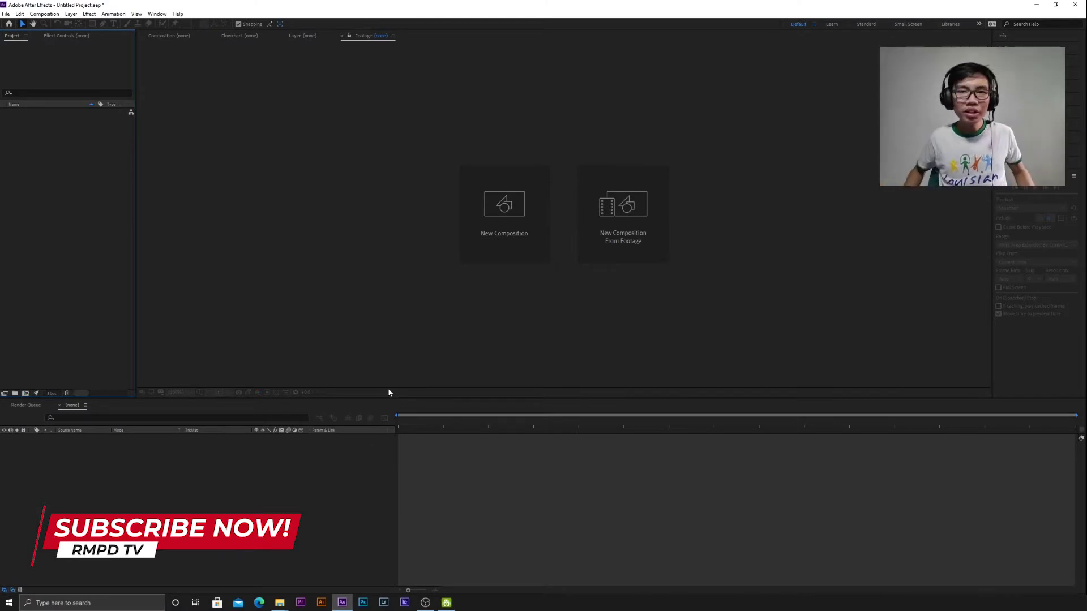
click(480, 230)
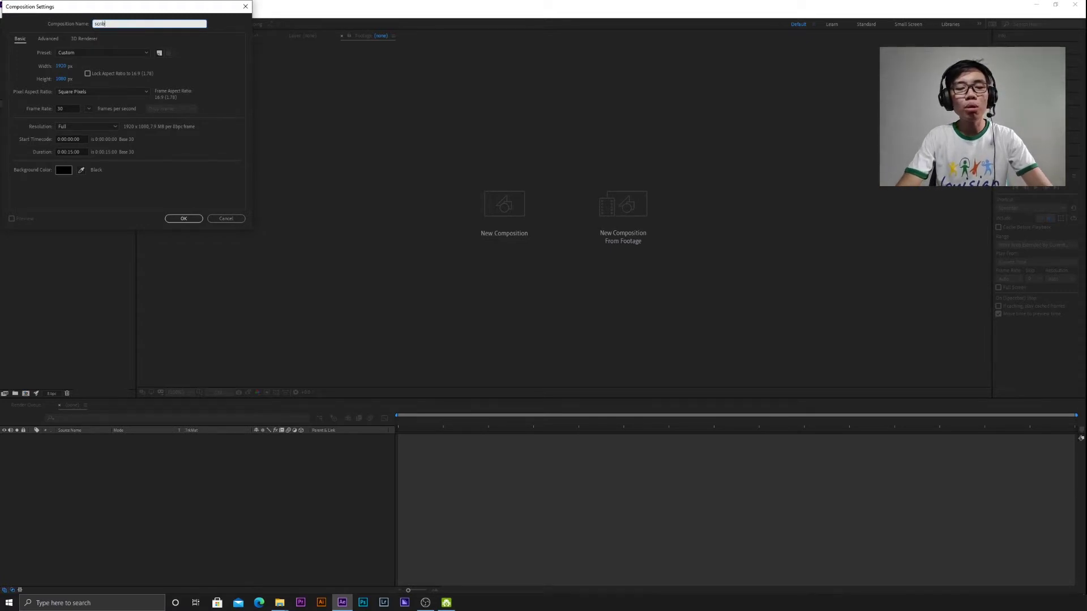
text(scribble)
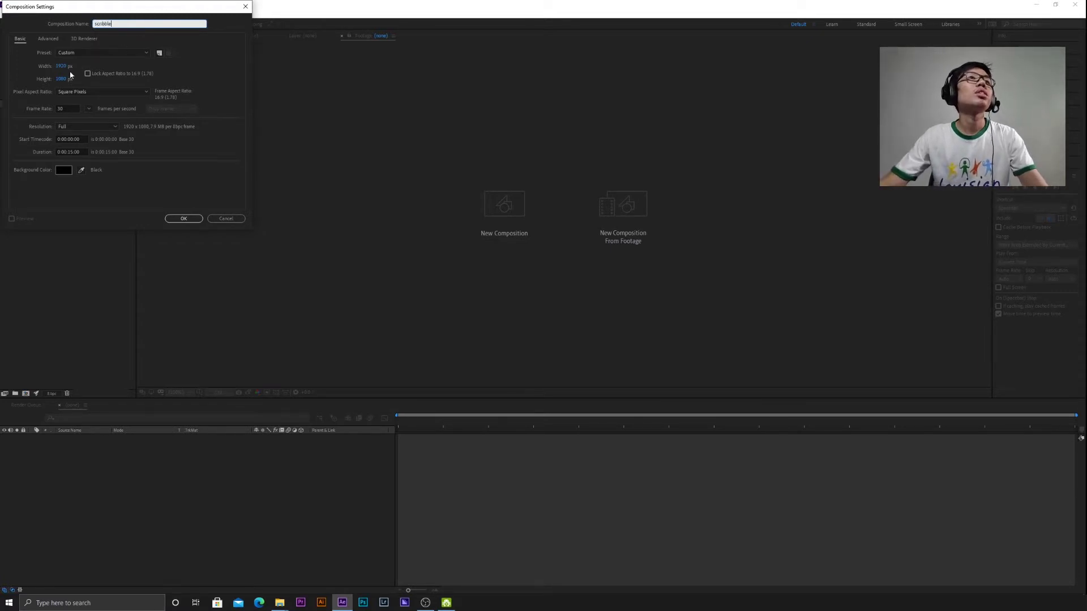
click(72, 107)
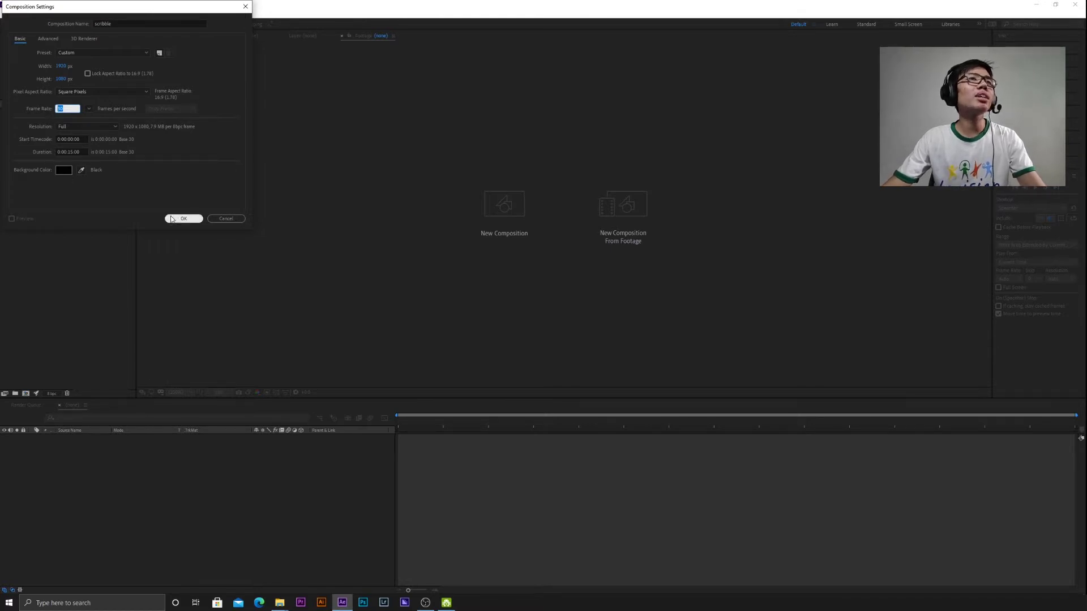
click(73, 151)
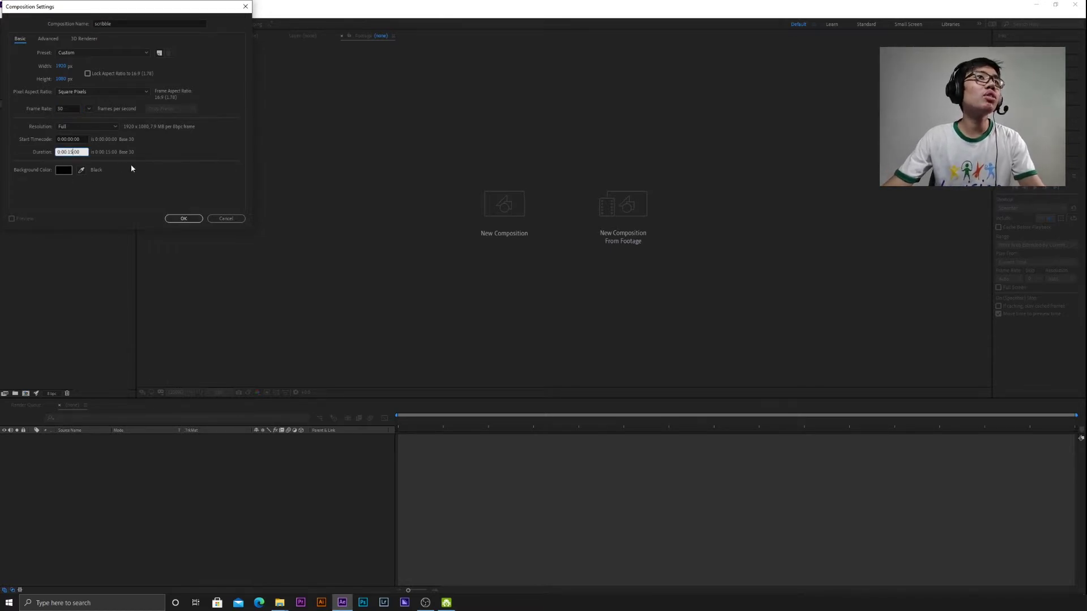
key(BackSpace)
key(BackSpace)
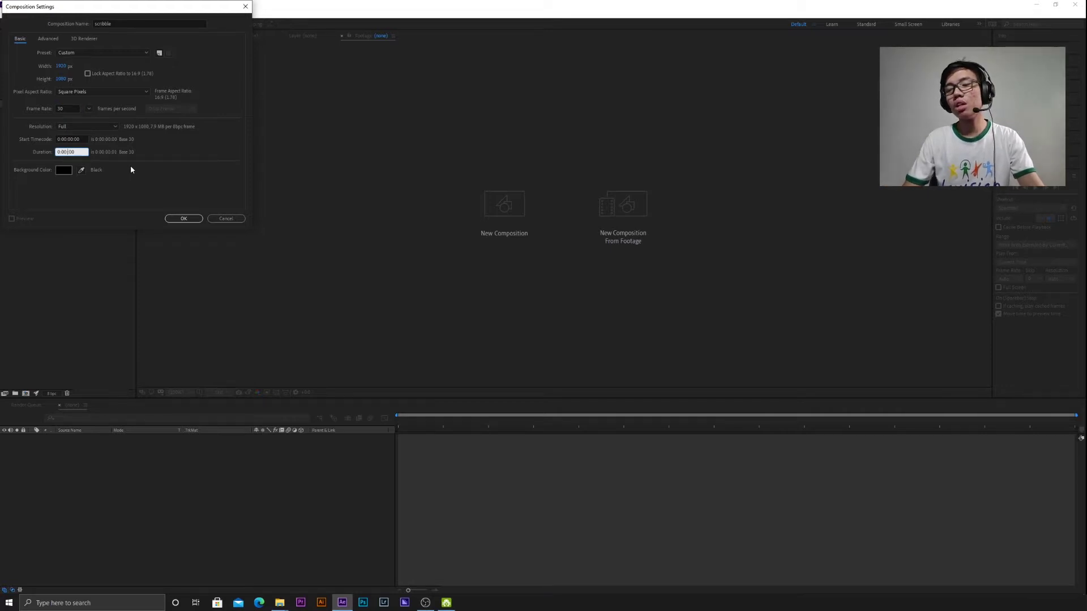
text(7)
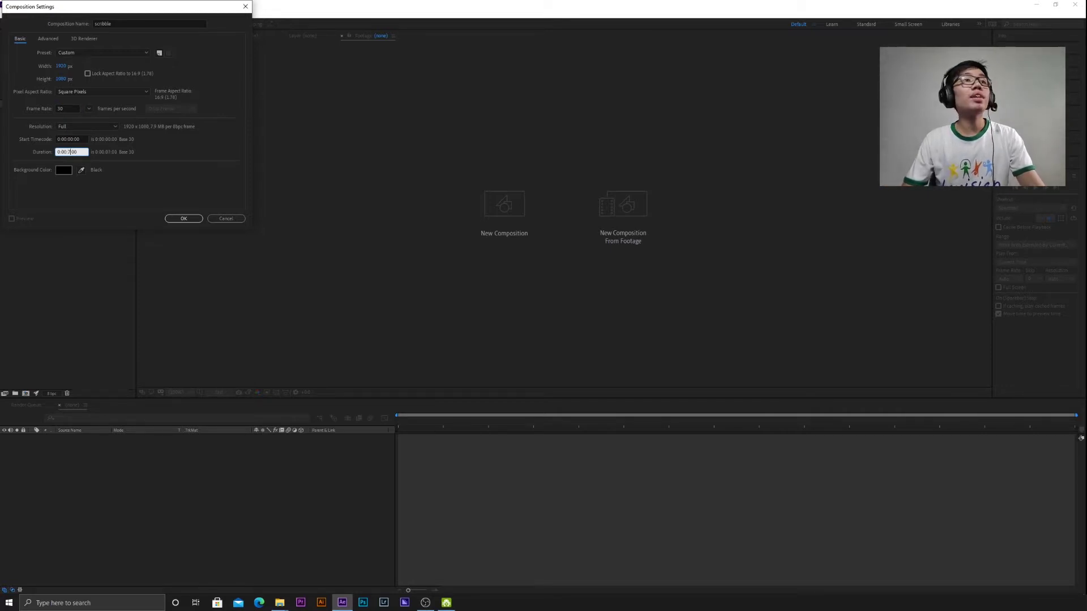
click(176, 184)
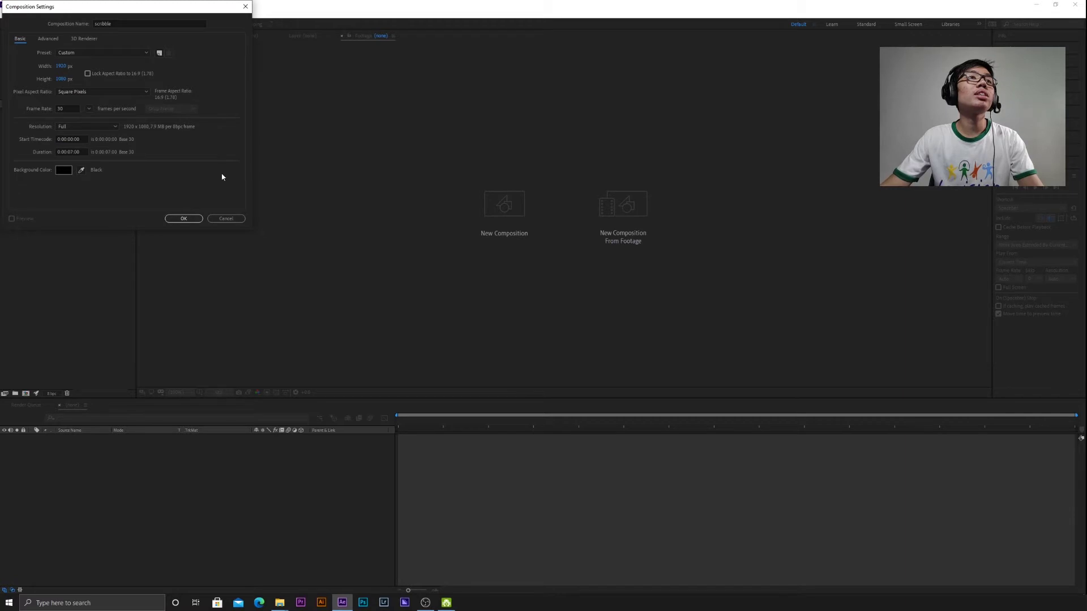
click(184, 219)
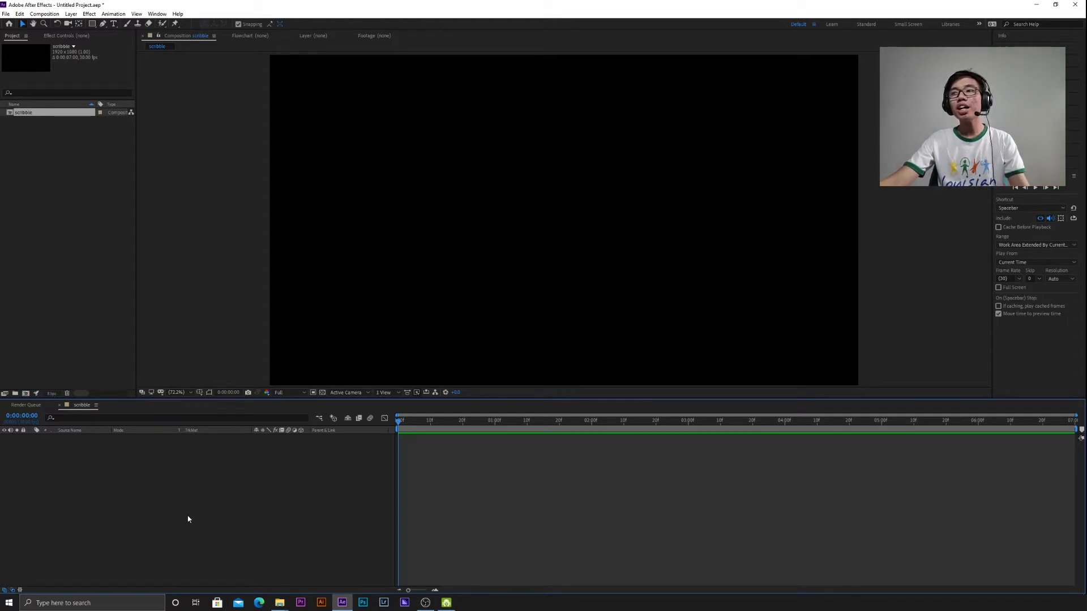
Import the scribble video from the assets folder and add it as a layer in the scribble composition
click(279, 602)
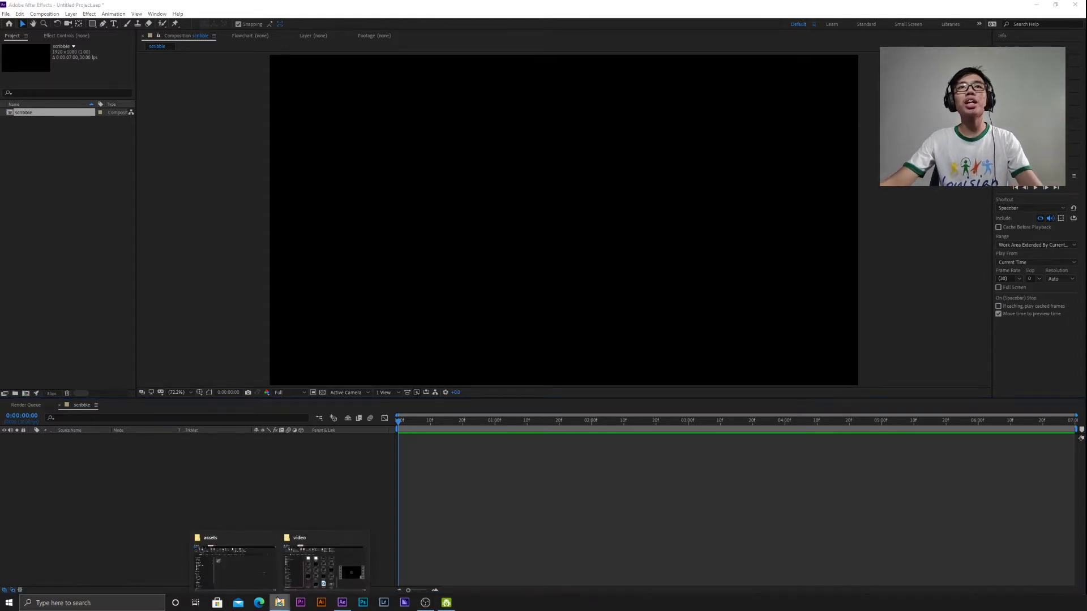
click(252, 578)
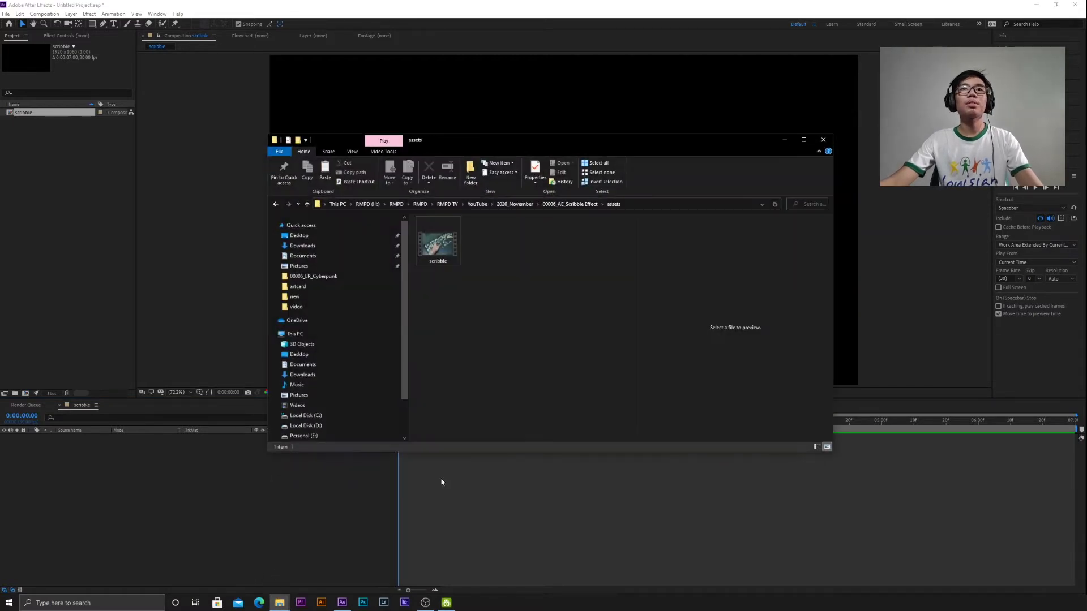
mouse_move(439, 249)
mouse_down()
mouse_move(359, 308)
mouse_move(199, 283)
mouse_move(89, 207)
mouse_up()
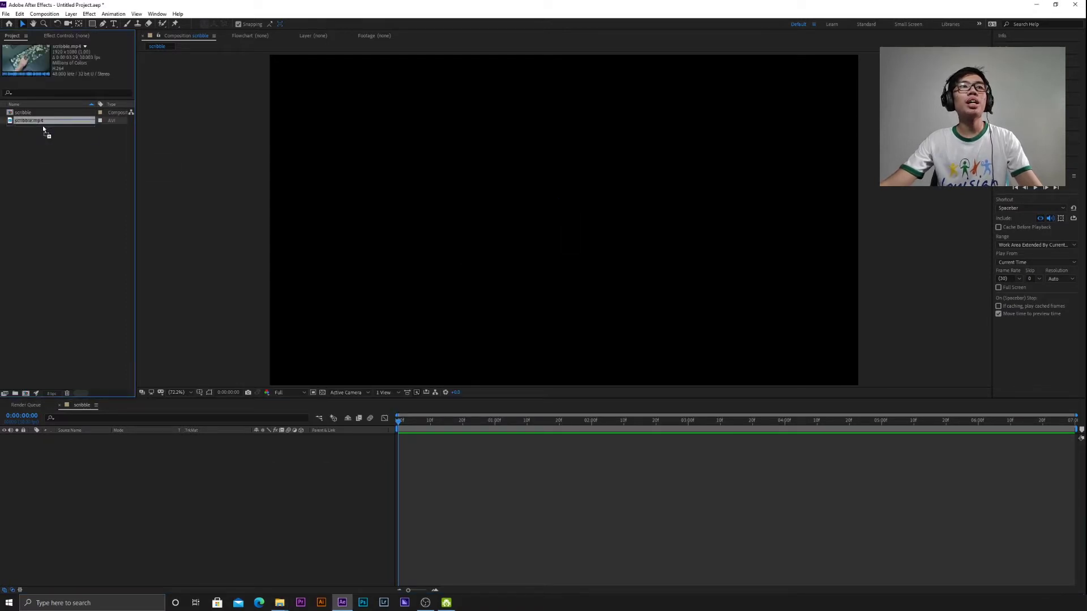
mouse_move(44, 130)
mouse_down()
mouse_move(109, 285)
mouse_move(129, 452)
mouse_up()
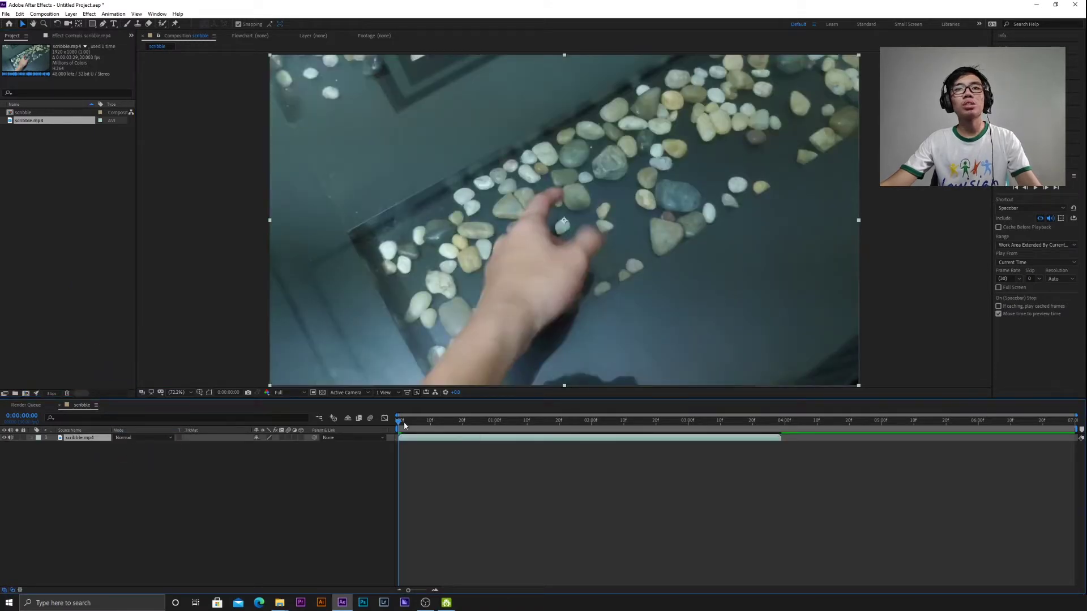
Preview the hand footage, scrub through it to about 0:00:02:14, and return to the first frame
key(space)
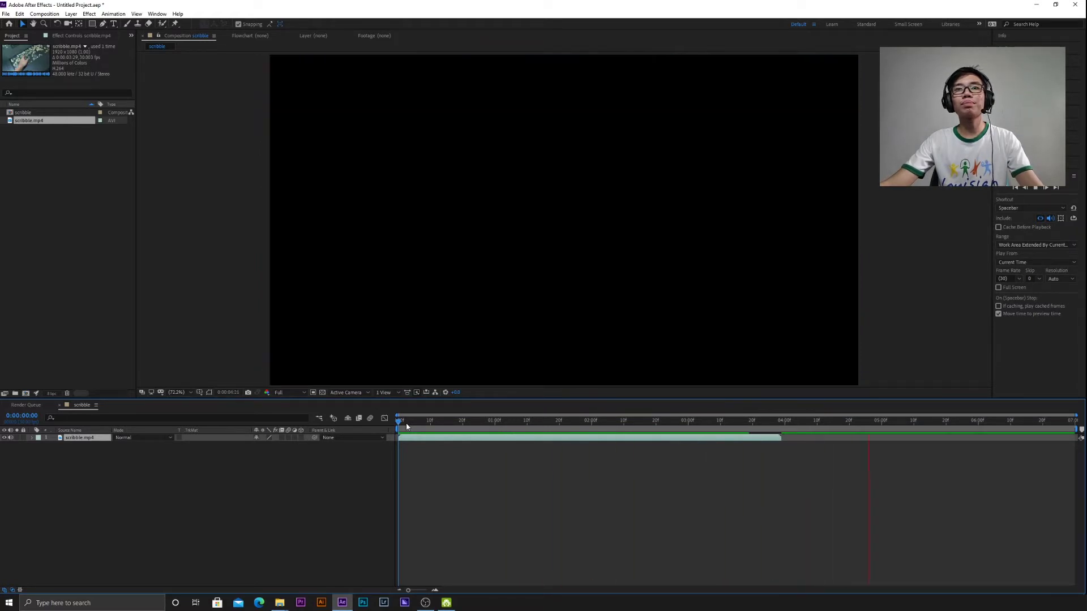
drag(408, 425, 639, 433)
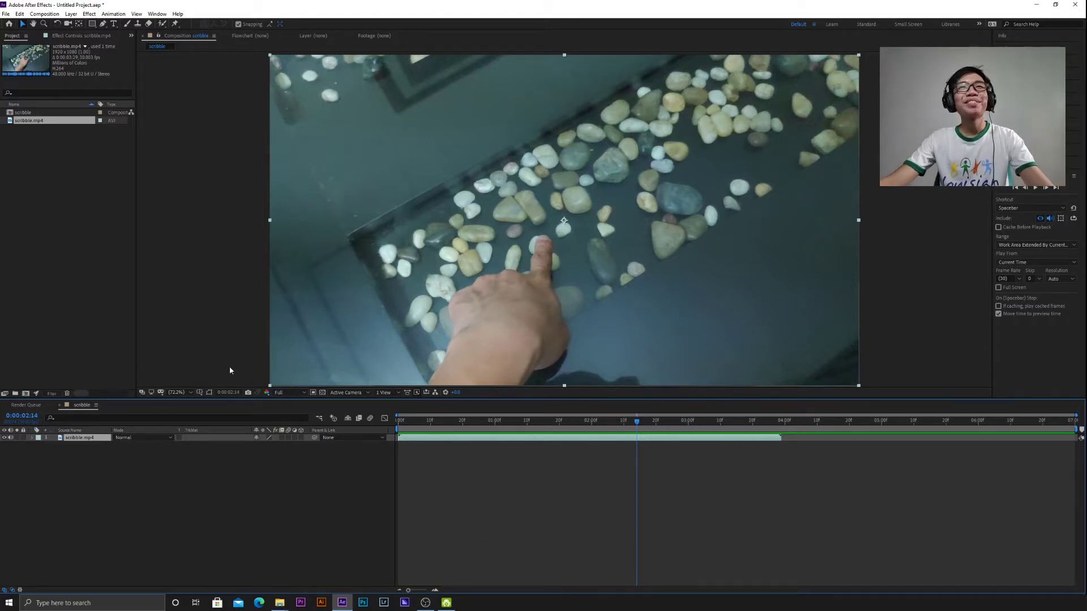
drag(638, 423, 344, 433)
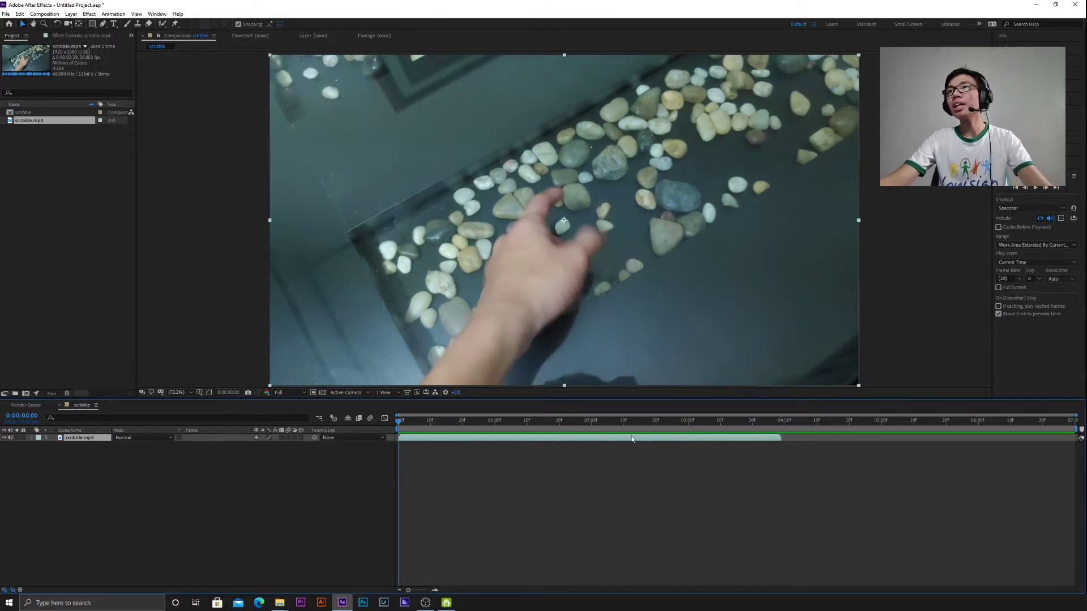
Show the paint settings and open the scribble.mp4 layer in its own Layer view
click(900, 288)
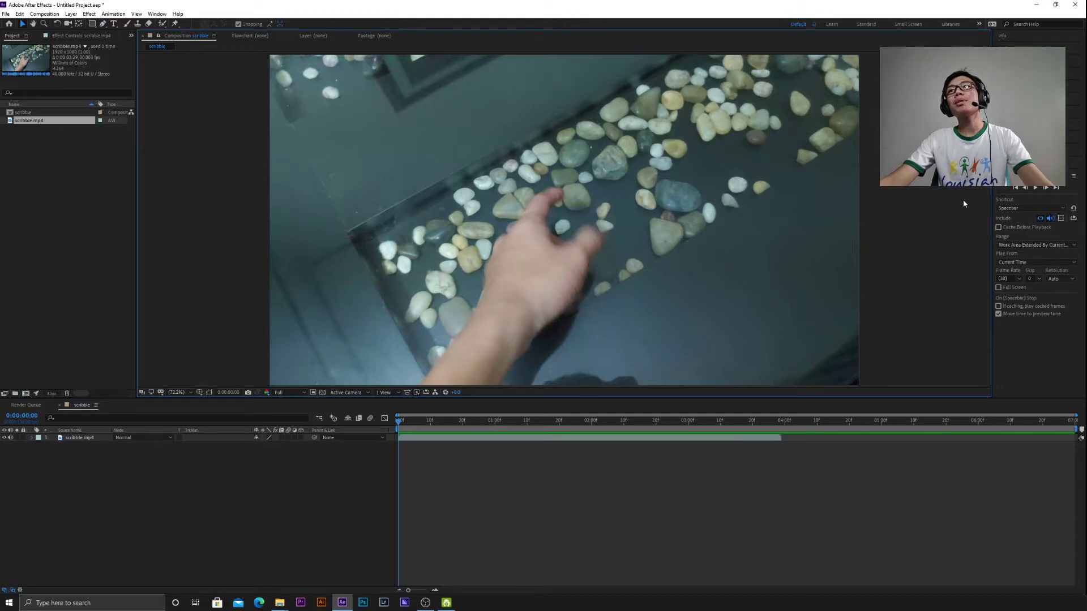
click(1003, 163)
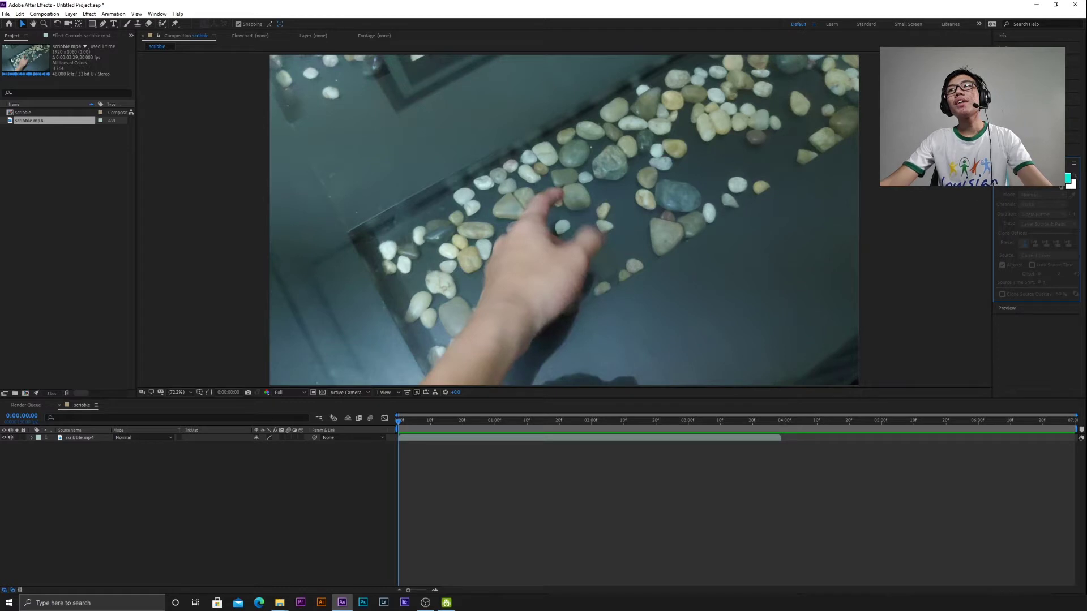
click(77, 440)
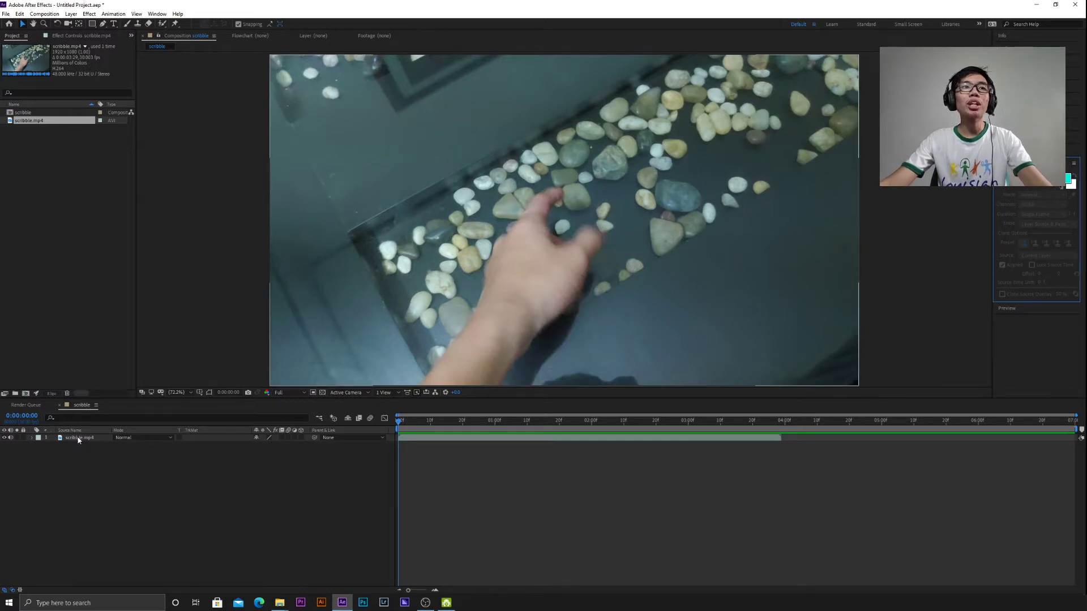
double_click(78, 441)
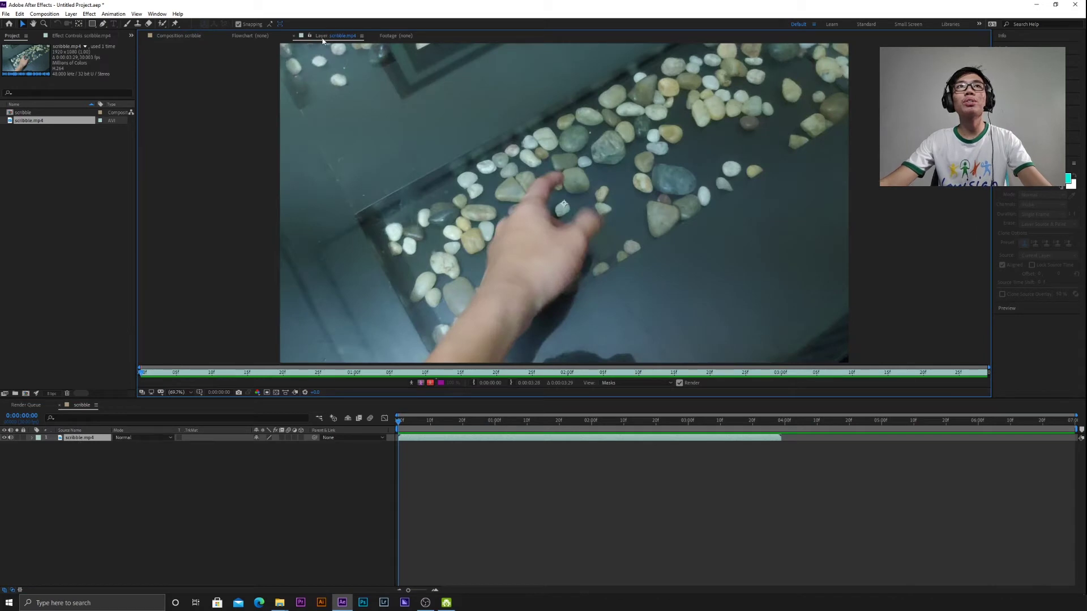
Activate the Brush tool with a small hard round brush tip
click(1008, 150)
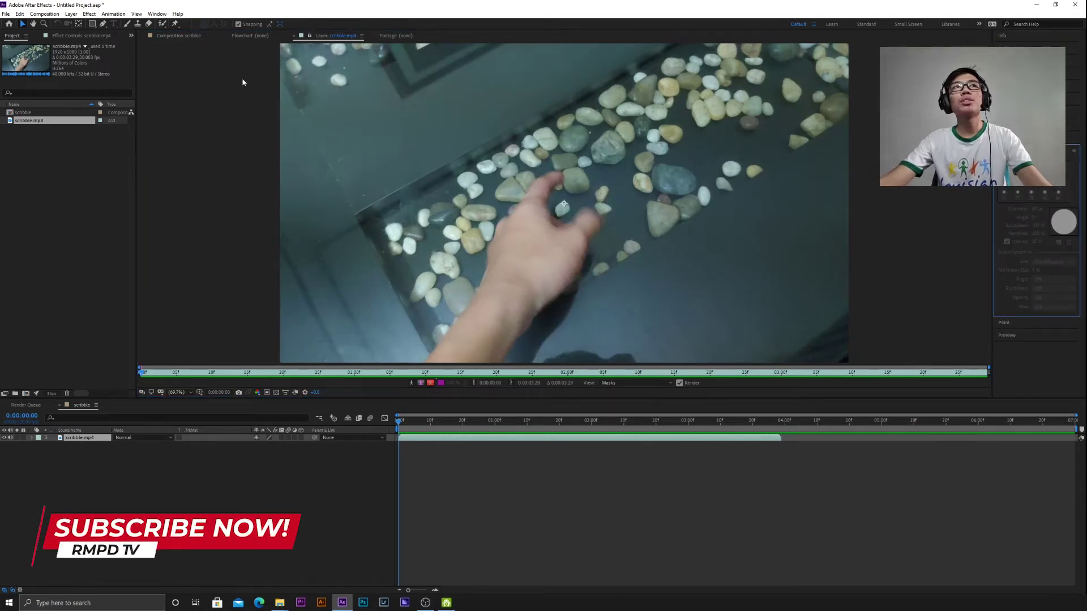
click(127, 24)
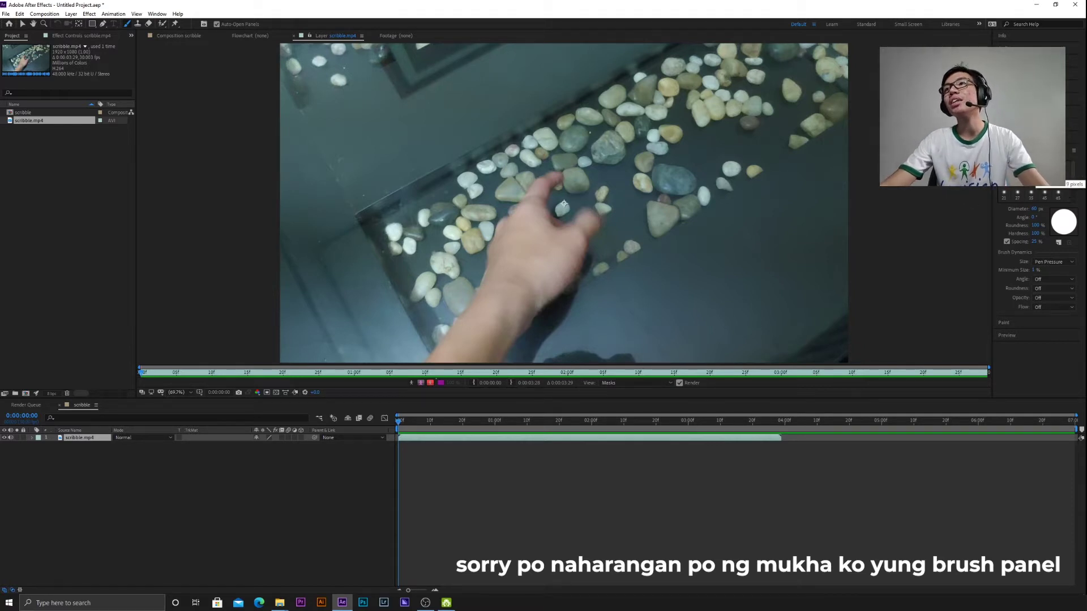
click(1057, 167)
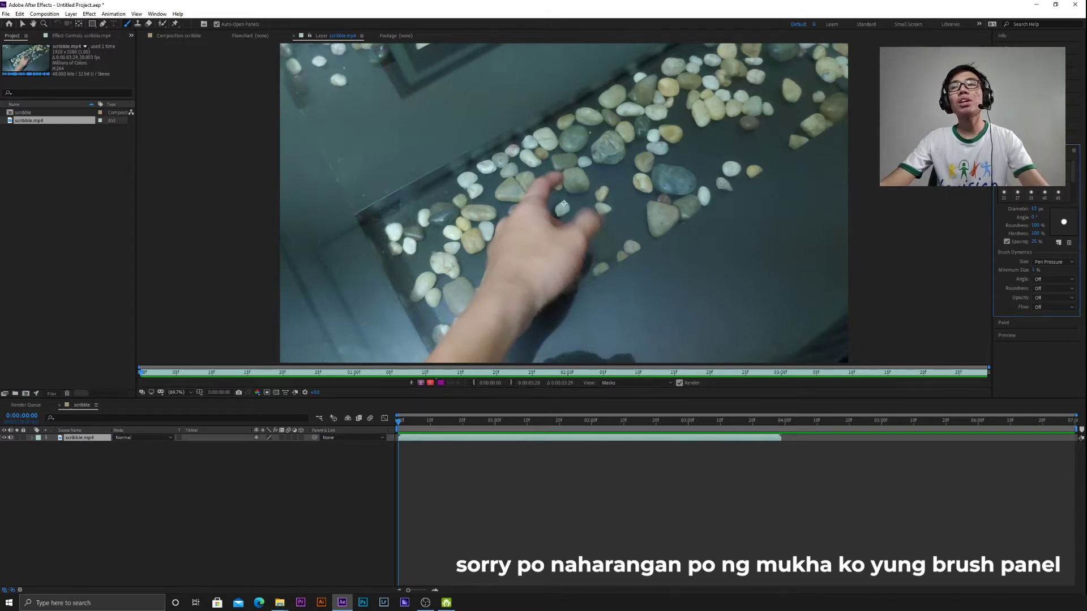
Check the stroke duration options in the paint settings, keeping Single Frame with Normal mode and RGBA channels
click(1010, 322)
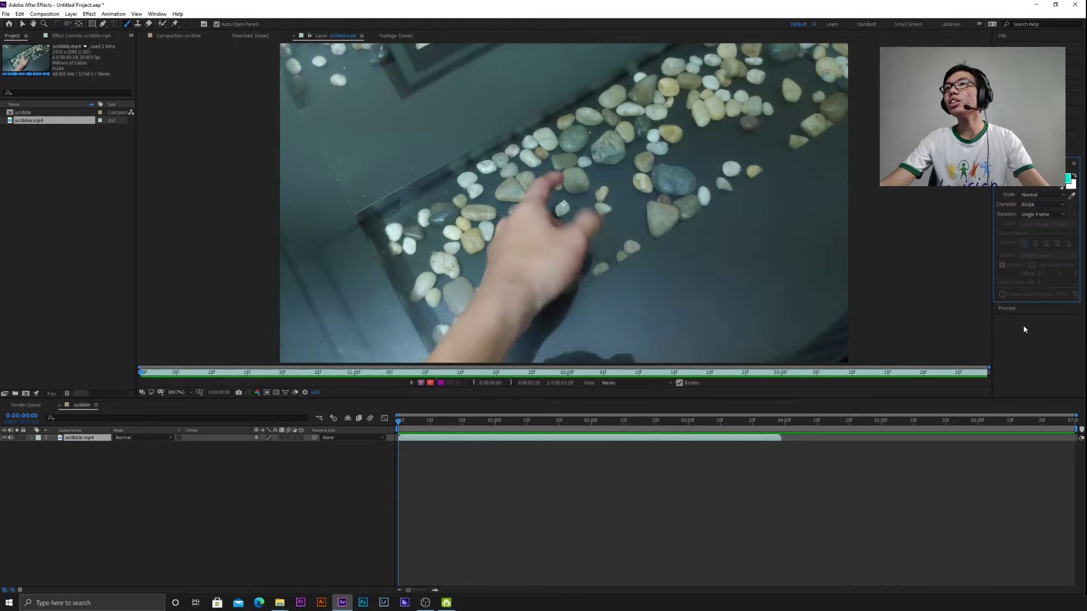
click(1039, 214)
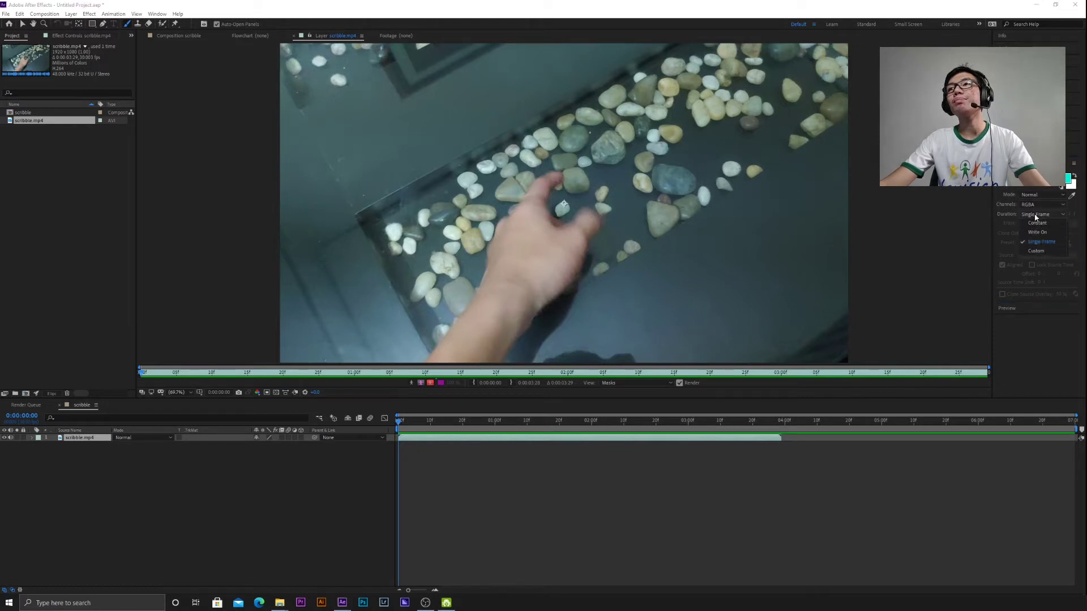
click(1036, 216)
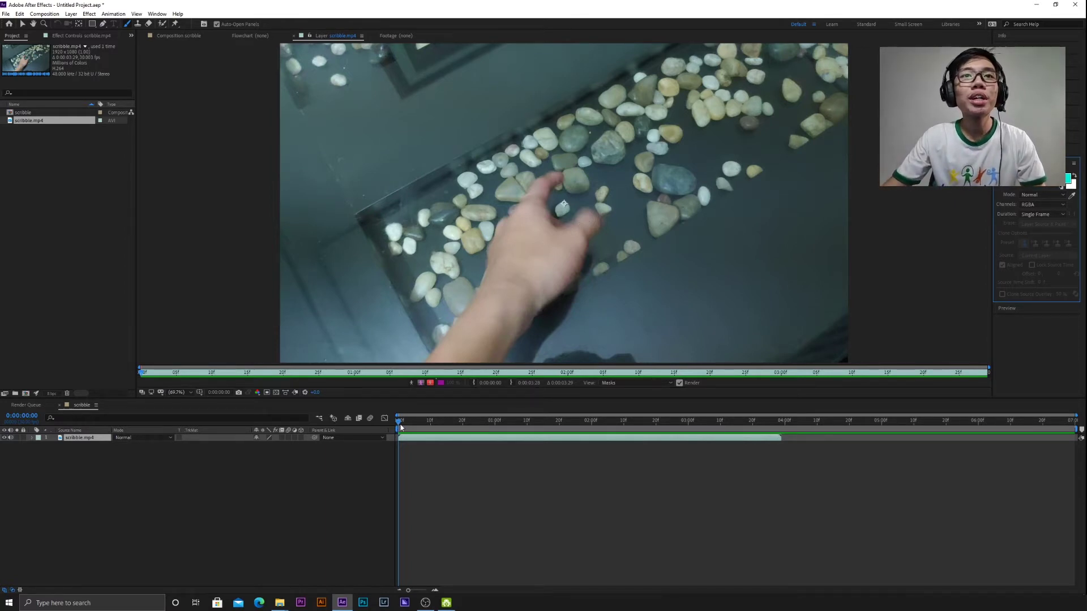
Paint a cyan stroke along the wrist's edge at frame 0:00:00:02 and compare it with the following frame
drag(402, 427, 404, 426)
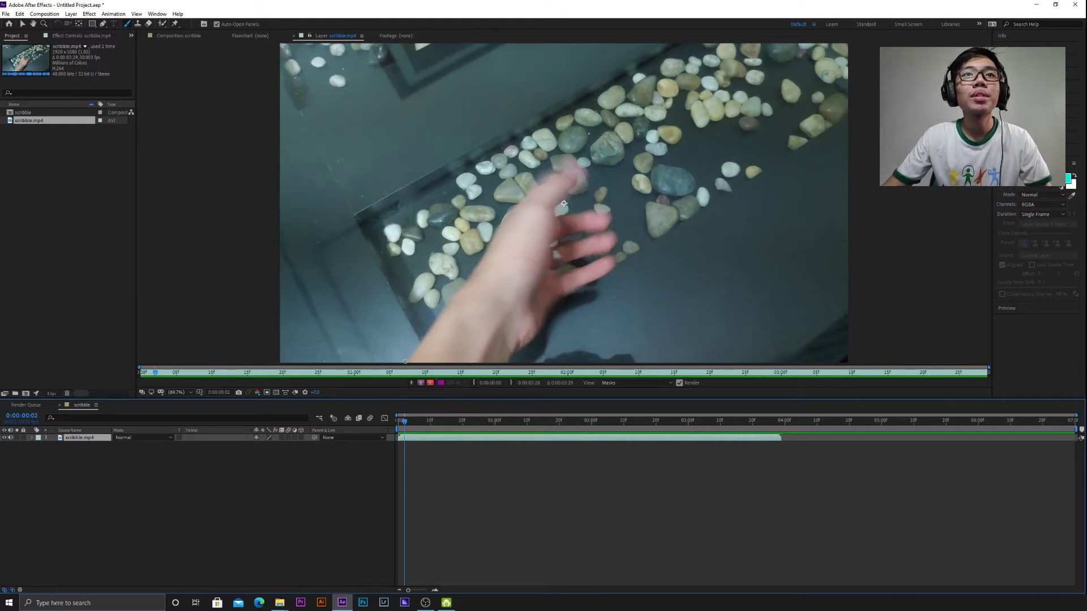
drag(405, 363, 453, 296)
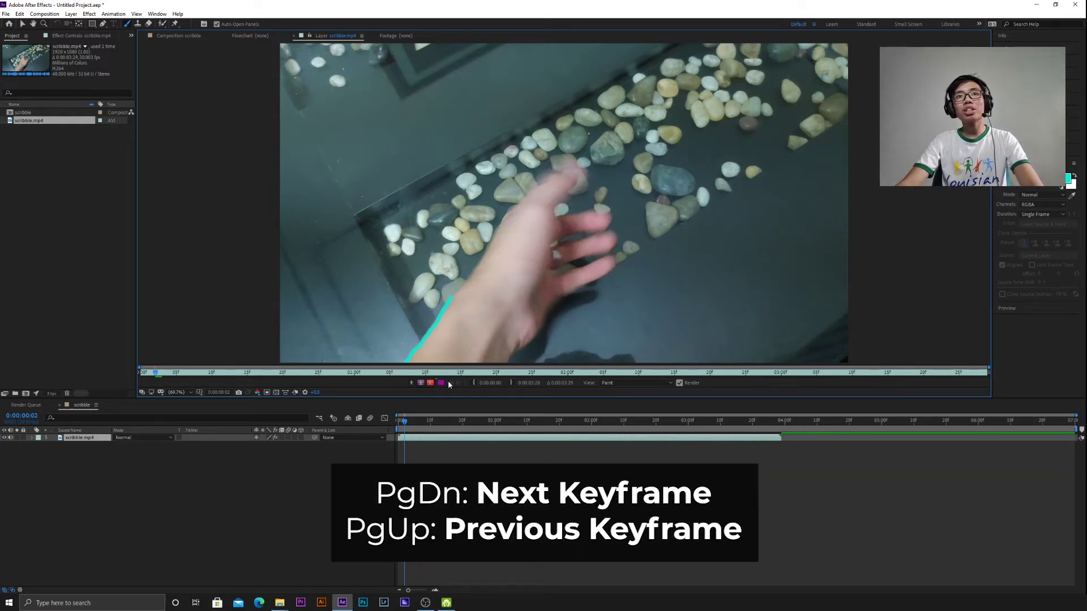
key(Page_Down)
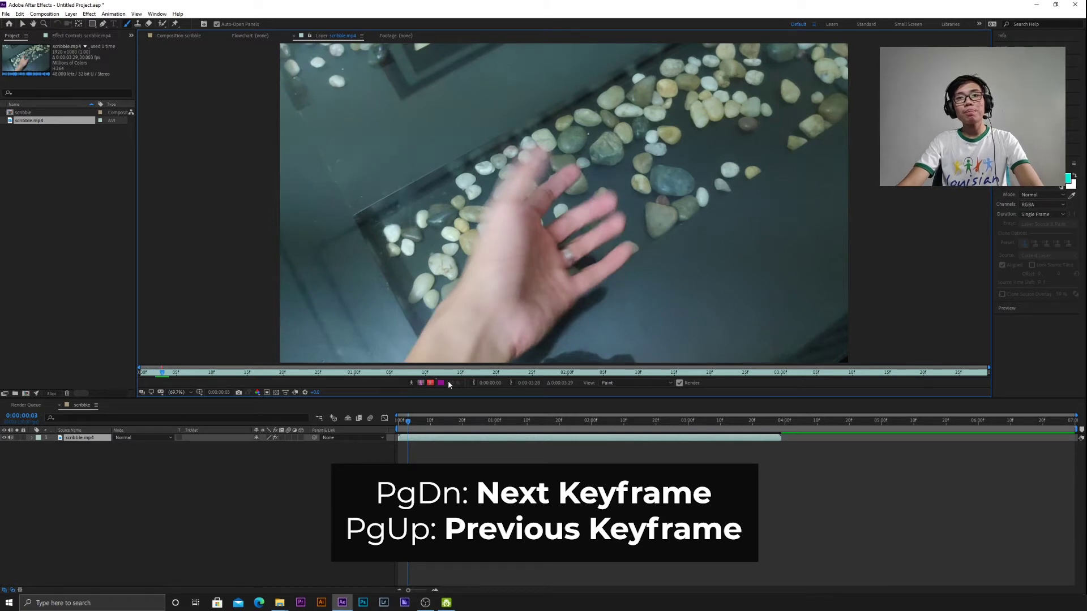
key(Page_Up)
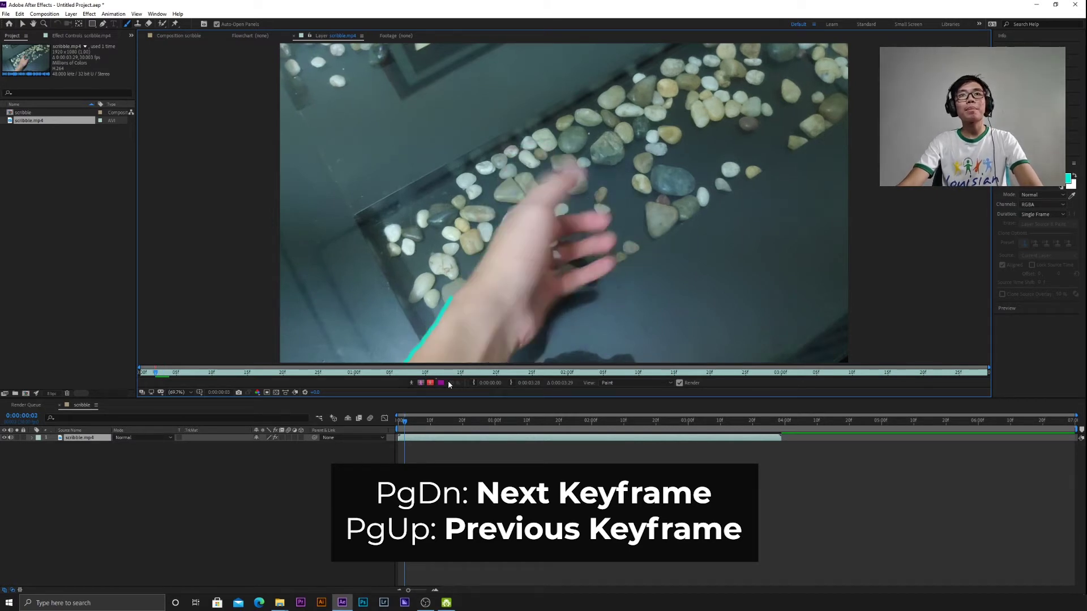
key(Page_Down)
key(Page_Up)
key(Page_Down)
key(Page_Up)
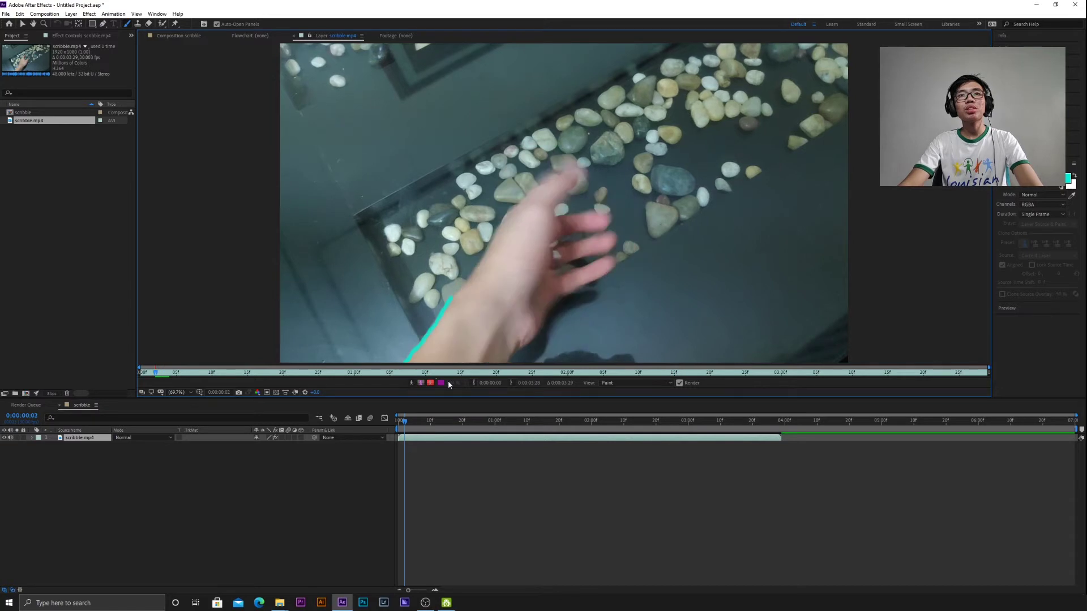
Paint short strokes along the edge of the hand at frame 0:00:00:03 and beside the thumb tip at 0:00:00:05
key(Page_Down)
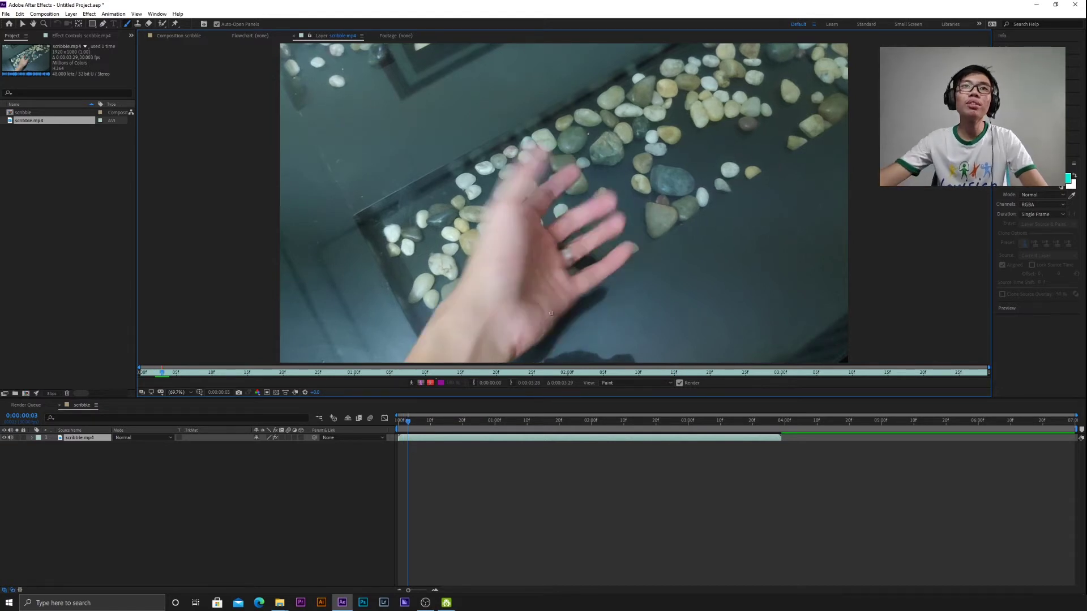
drag(461, 278, 481, 229)
key(Page_Down)
key(Page_Down)
drag(456, 182, 462, 156)
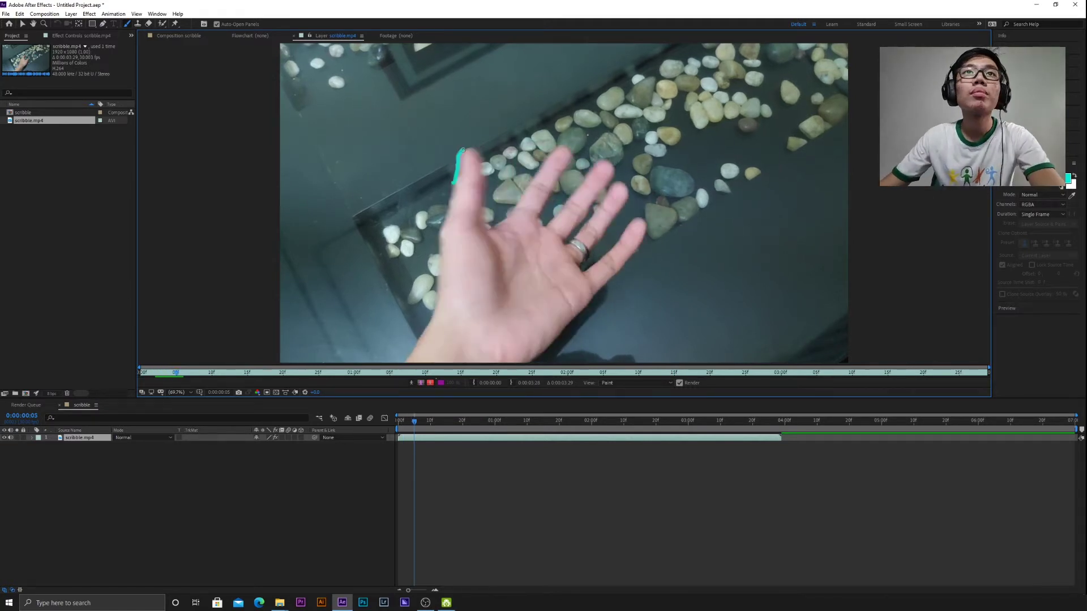
Continue tracing the hand's outline frame by frame with short strokes around the fingers, advancing to 0:00:00:16
key(Page_Down)
key(Page_Down)
key(Page_Down)
key(Page_Down)
key(Page_Down)
key(Page_Down)
mouse_move(587, 240)
mouse_down()
mouse_move(583, 261)
mouse_move(604, 240)
mouse_up()
Advance to frame 0:00:00:22 and paint a long curved stroke down over the hand
key(Page_Down)
key(Page_Down)
key(Page_Down)
key(Page_Down)
key(Page_Down)
key(Page_Down)
key(Page_Down)
key(Page_Down)
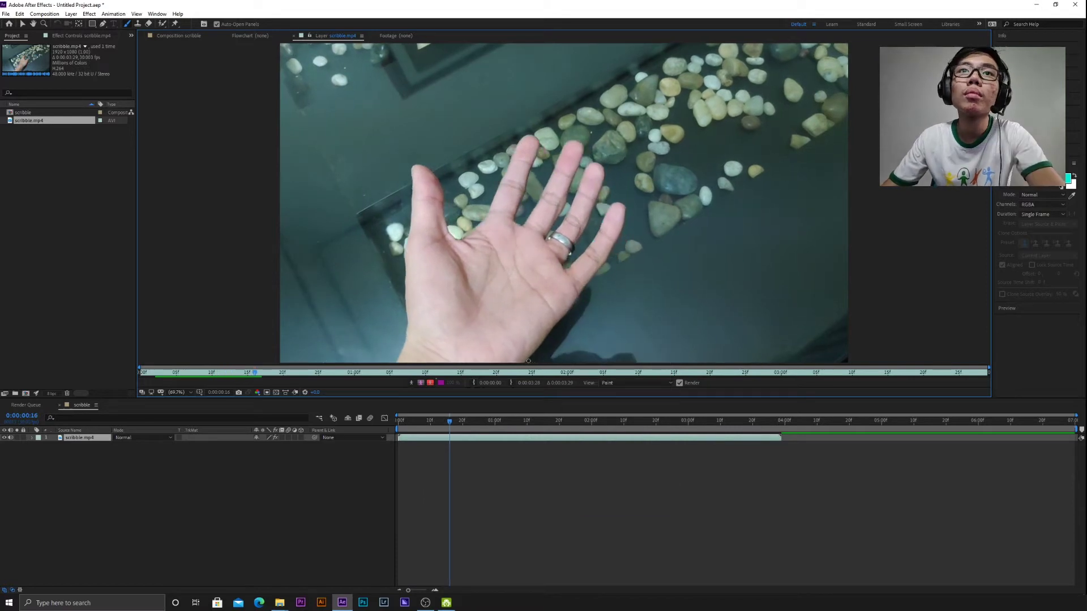
key(comma)
click(515, 253)
Trace the pointing index finger with cyan strokes frame by frame, adding short accent lines near the fingertip by 0:00:00:28
key(Page_Down)
key(Page_Down)
key(Page_Down)
drag(521, 221, 516, 278)
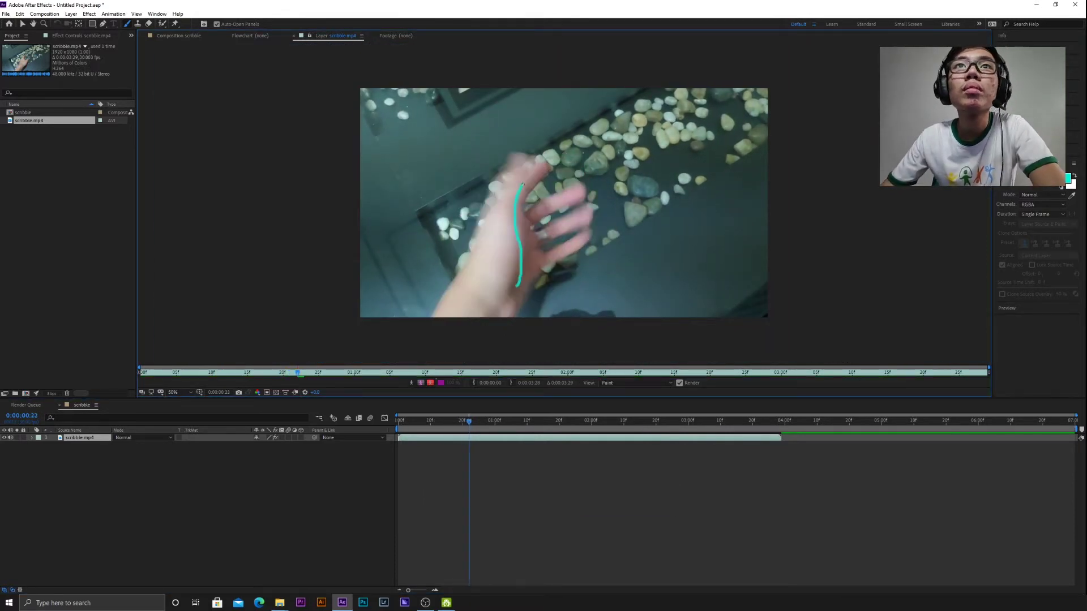
key(Page_Down)
key(Page_Down)
drag(512, 196, 544, 142)
key(Page_Down)
key(Page_Down)
Paint lines radiating around the fingertip and outline the finger and wrist on the frames up to 0:00:01:01
key(Page_Down)
drag(462, 313, 467, 247)
key(Page_Down)
drag(501, 164, 517, 175)
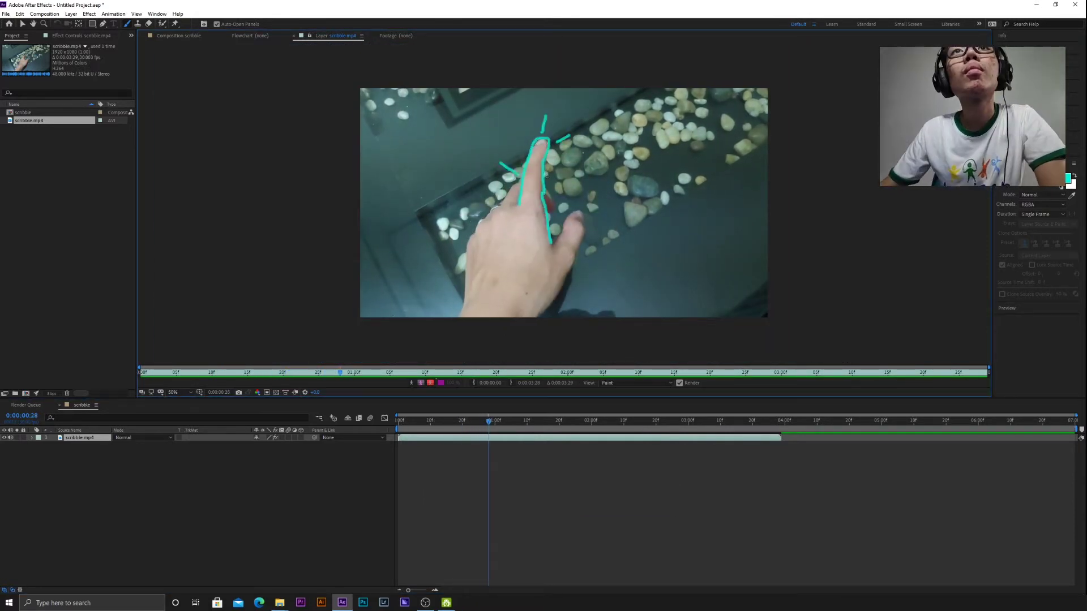
key(Page_Down)
drag(544, 108, 541, 133)
Outline the index finger, band its base and trace the sides of the hand on the frames around 0:00:01:03
key(Page_Down)
drag(527, 181, 549, 133)
key(Page_Down)
mouse_move(522, 205)
mouse_down()
mouse_move(527, 172)
mouse_move(552, 248)
mouse_up()
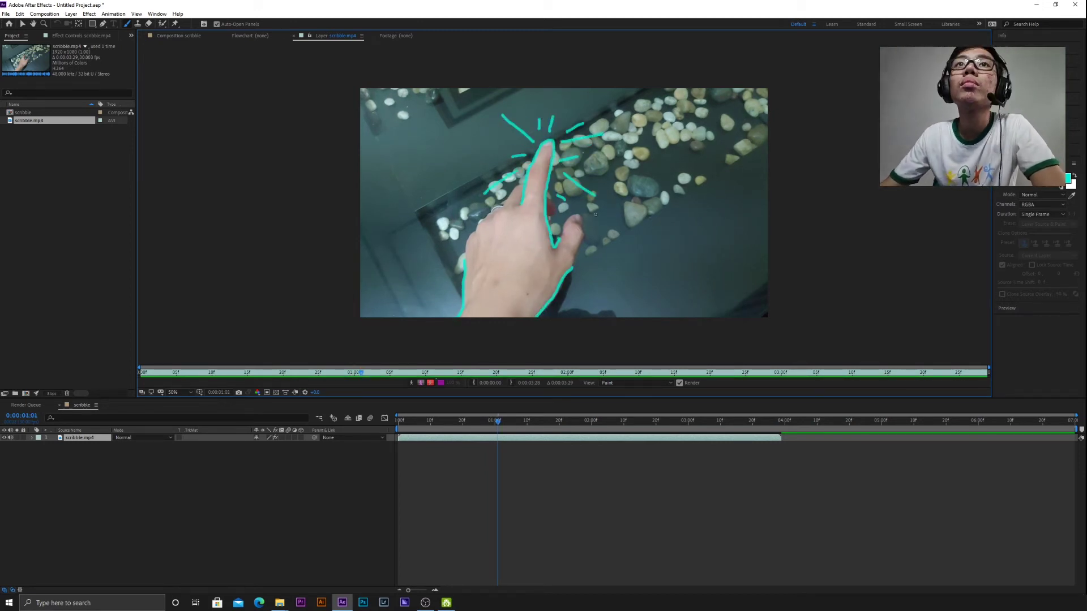
key(Page_Down)
key(period)
key(period)
drag(507, 44, 508, 359)
Paint long strokes from the wrist up toward the index fingertip on successive frames through 0:00:01:09
key(Page_Down)
drag(391, 252, 481, 260)
key(Page_Down)
key(comma)
key(comma)
key(Page_Up)
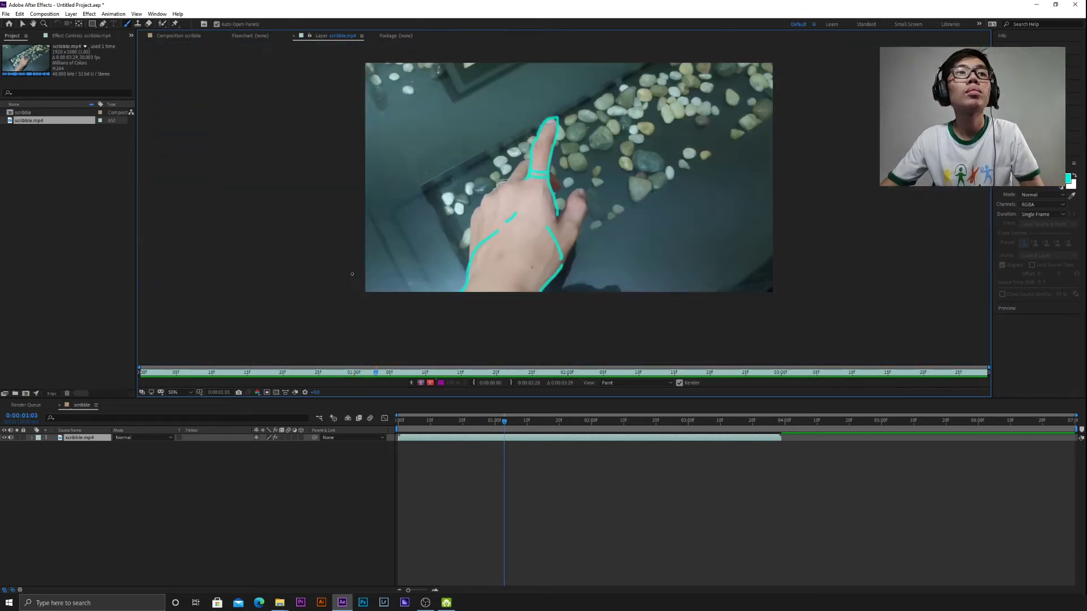
key(shift+slash)
key(Page_Down)
mouse_move(417, 358)
mouse_down()
mouse_move(492, 245)
mouse_move(516, 358)
mouse_move(538, 188)
mouse_up()
key(Page_Down)
mouse_move(414, 362)
mouse_down()
mouse_move(525, 130)
mouse_move(538, 188)
mouse_up()
key(Page_Down)
mouse_move(416, 361)
mouse_down()
mouse_move(498, 214)
mouse_move(524, 362)
mouse_up()
Paint strokes between the index finger's base and the thumb on the next two frames, advancing to 0:00:01:14
key(Page_Down)
key(Page_Down)
key(Page_Down)
drag(445, 308, 535, 136)
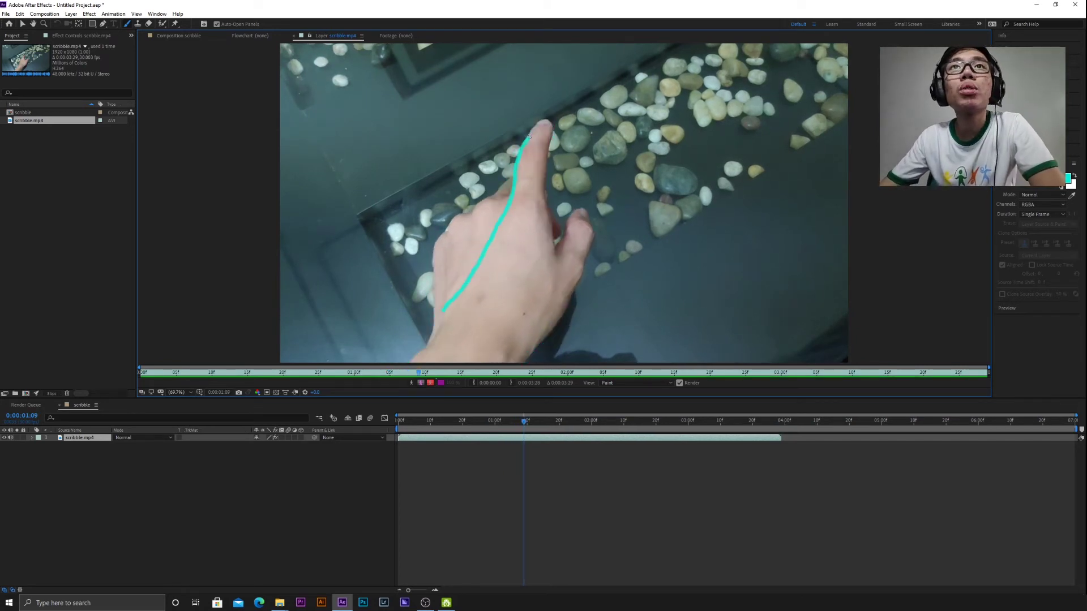
key(Page_Down)
drag(515, 181, 554, 238)
key(Page_Down)
mouse_move(512, 187)
mouse_down()
mouse_move(520, 156)
mouse_move(557, 234)
mouse_up()
key(Page_Down)
key(space)
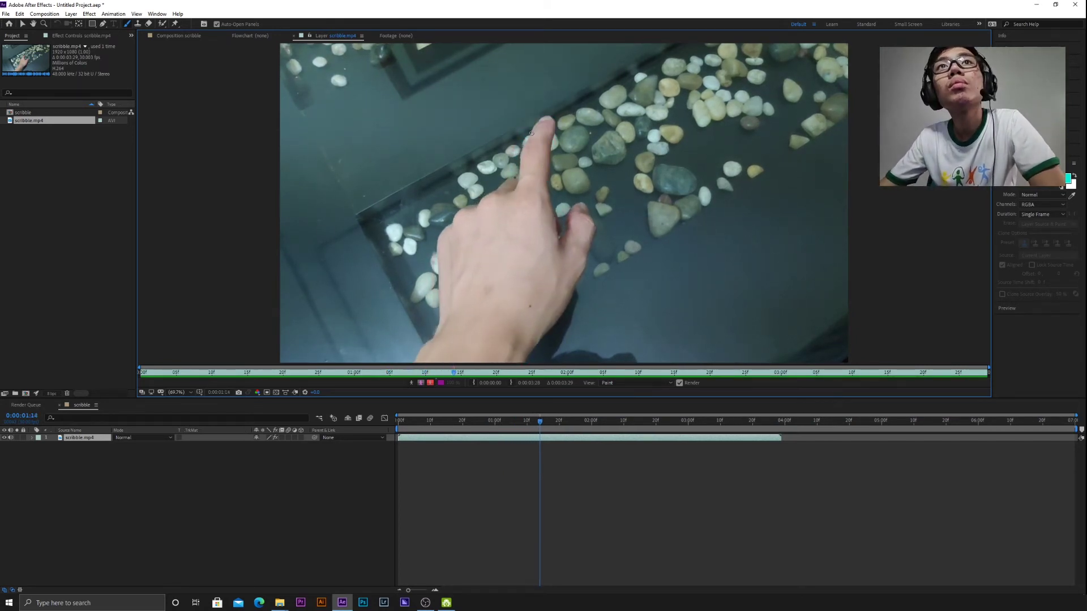
Jump to 0:00:01:24 and paint short strokes on the pointing finger and knuckles on selected frames through 0:00:02:09
click(572, 422)
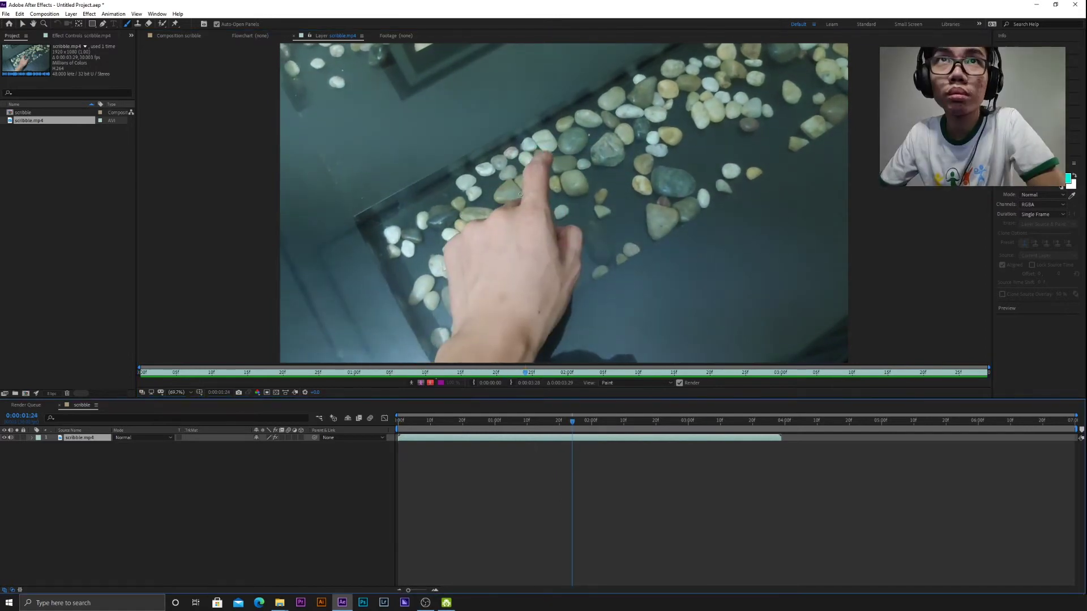
key(Page_Down)
key(Page_Down)
key(Page_Down)
key(Page_Down)
key(Page_Down)
mouse_move(518, 192)
mouse_down()
mouse_move(545, 195)
mouse_move(535, 172)
mouse_up()
key(Page_Down)
key(Page_Down)
key(Page_Down)
key(Page_Down)
key(Page_Down)
key(Page_Down)
key(Page_Down)
Paint short cyan dabs on the pebbles and beside the hand on selected frames around 0:00:02:19
key(Page_Down)
key(Page_Down)
key(Page_Down)
key(Page_Down)
key(Page_Down)
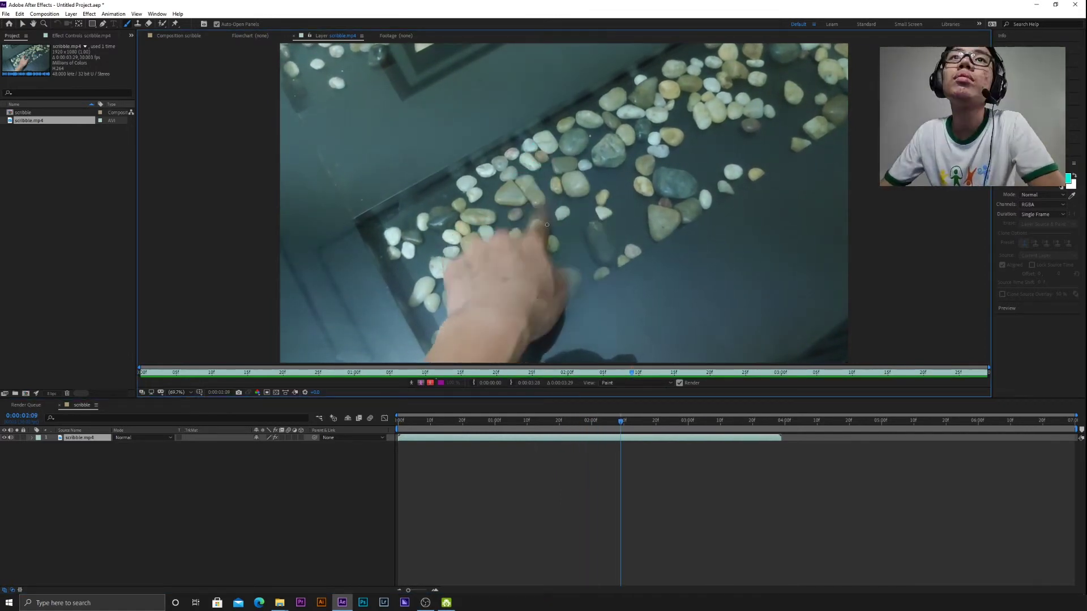
drag(516, 233, 546, 249)
key(Page_Down)
key(Page_Down)
key(Page_Down)
key(Page_Down)
key(Page_Down)
key(Page_Down)
key(Page_Down)
key(Page_Down)
drag(488, 172, 503, 168)
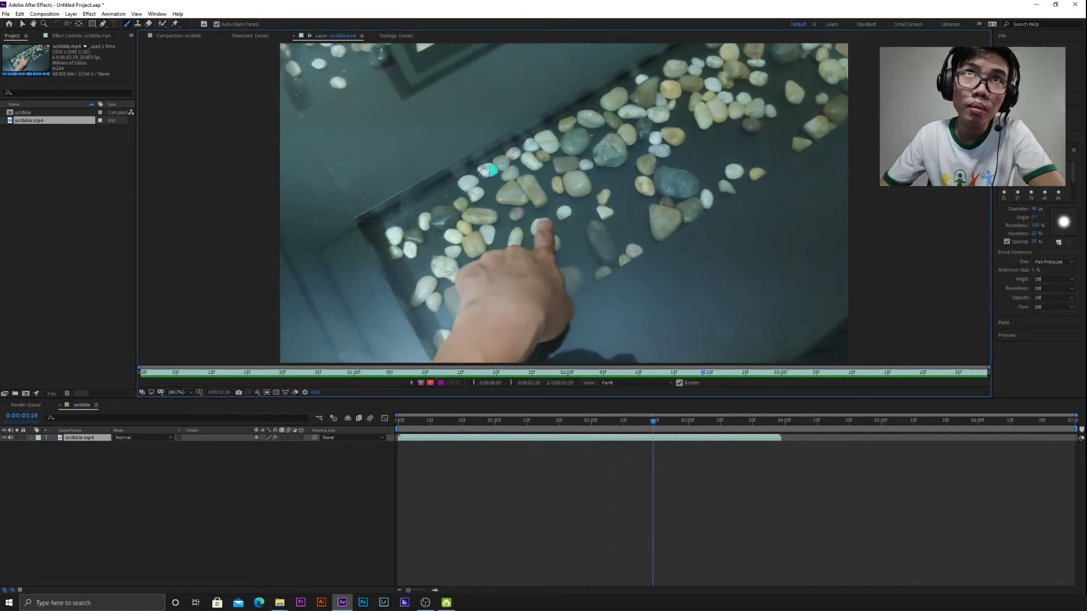
Paint thick curved strokes forming a broken ring around the whole hand at 0:00:03:12
key(Page_Down)
key(Page_Down)
key(Page_Down)
key(Page_Down)
key(Page_Down)
key(Page_Down)
key(Page_Down)
key(Page_Down)
click(602, 333)
Continue the thick strokes around the hand on the frames following 0:00:03:12
key(Page_Down)
key(Page_Down)
key(Page_Down)
key(Page_Down)
key(Page_Down)
key(Page_Down)
key(Page_Down)
key(Page_Down)
key(Page_Down)
key(Page_Down)
key(Page_Down)
key(Page_Down)
key(Page_Down)
key(Page_Down)
key(Page_Down)
key(Page_Down)
drag(294, 136, 373, 356)
drag(705, 54, 735, 346)
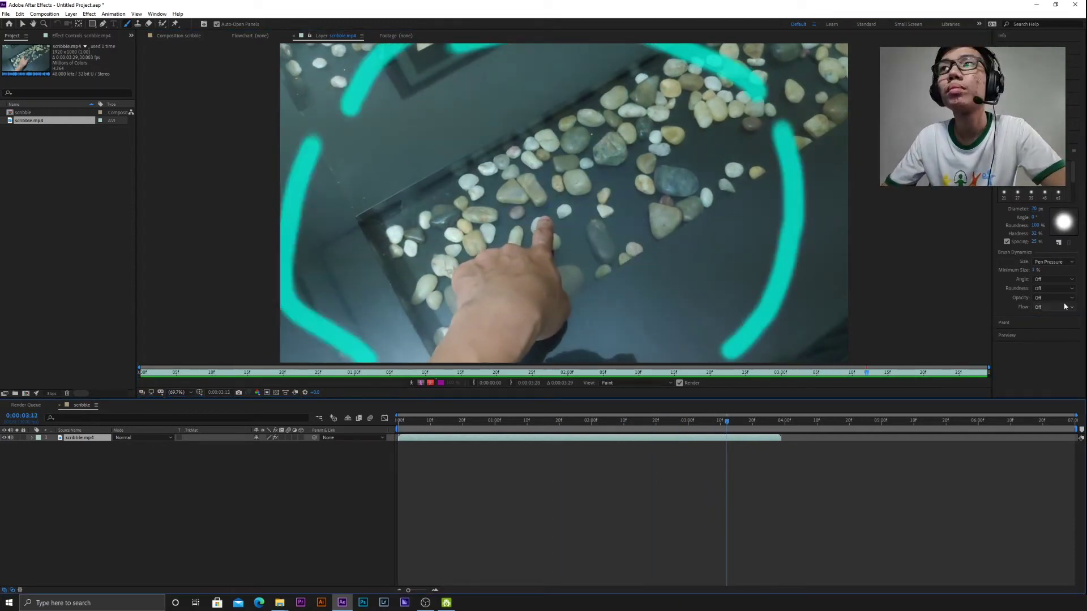
Fill the wrist and back of the hand with cyan at 0:00:03:20
key(Page_Down)
key(Page_Down)
drag(364, 326, 580, 354)
Reduce the brush diameter to 92 px and fill the entire hand with cyan on the frames up to 0:00:03:24
key(Page_Down)
key(Page_Down)
key(Page_Down)
drag(697, 306, 671, 354)
key(Page_Down)
key(Page_Down)
drag(452, 351, 549, 300)
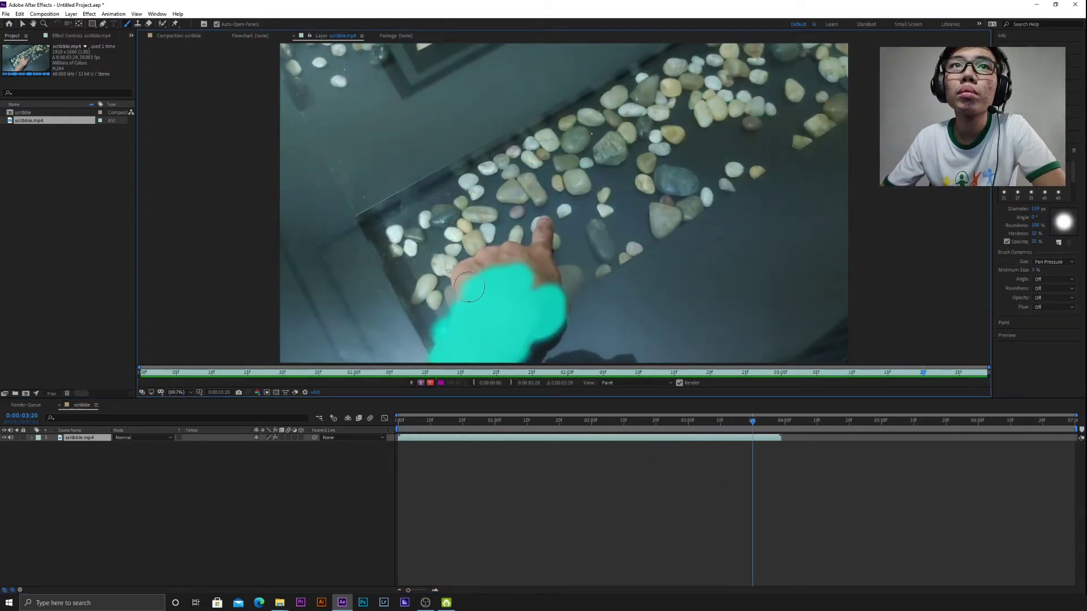
drag(1035, 209, 1020, 209)
key(Page_Down)
mouse_move(442, 357)
mouse_down()
mouse_move(481, 317)
mouse_move(544, 317)
mouse_move(541, 331)
mouse_move(447, 351)
mouse_up()
key(Page_Down)
key(Page_Down)
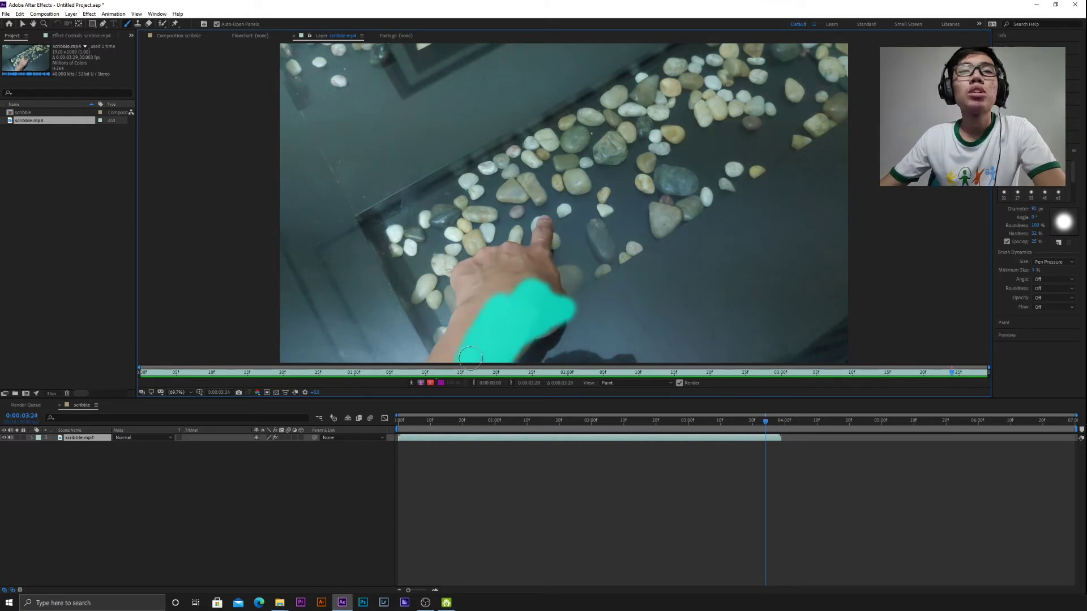
key(Page_Down)
mouse_move(487, 292)
mouse_down()
mouse_move(535, 266)
mouse_move(471, 272)
mouse_move(468, 312)
mouse_move(495, 264)
mouse_move(541, 258)
mouse_move(544, 224)
mouse_move(539, 261)
mouse_up()
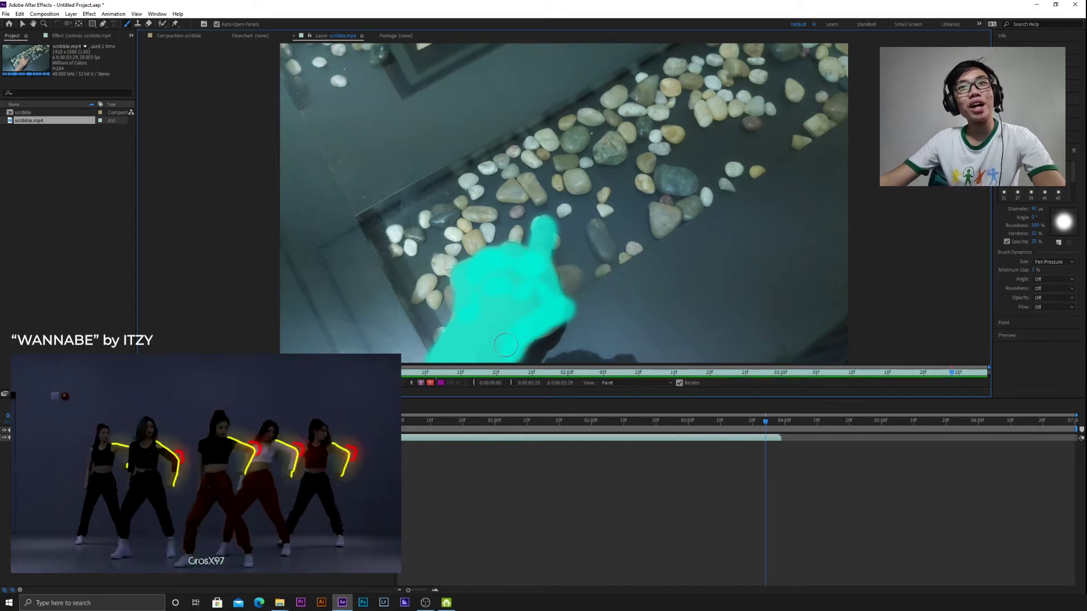
Fill the wrist, thumb side and back of the hand with cyan at 0:00:03:25
key(Page_Down)
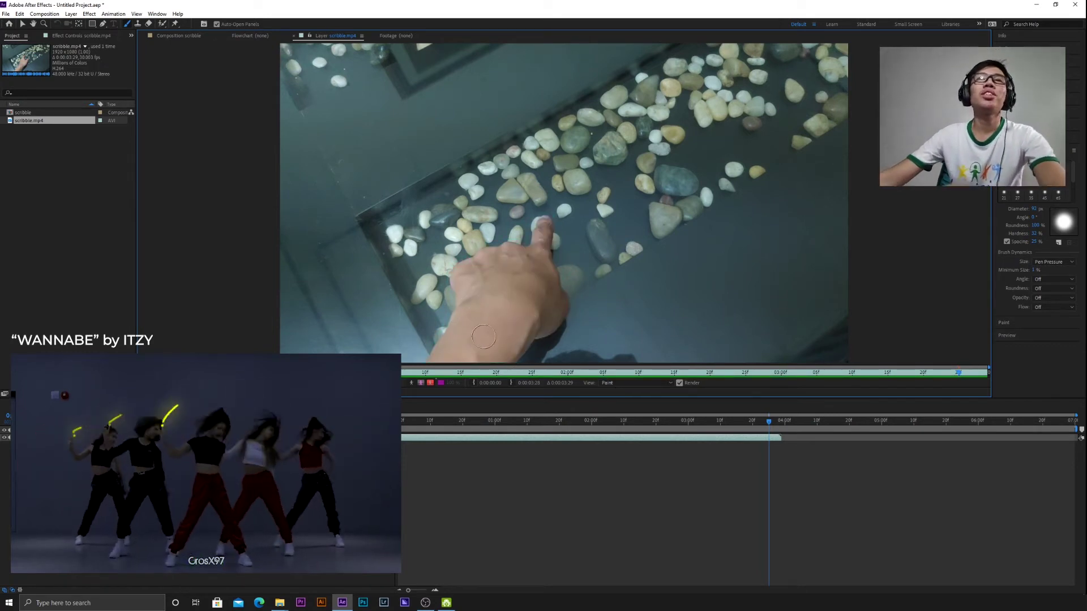
mouse_move(482, 346)
mouse_down()
mouse_move(501, 331)
mouse_move(505, 348)
mouse_move(512, 340)
mouse_move(442, 361)
mouse_move(456, 343)
mouse_up()
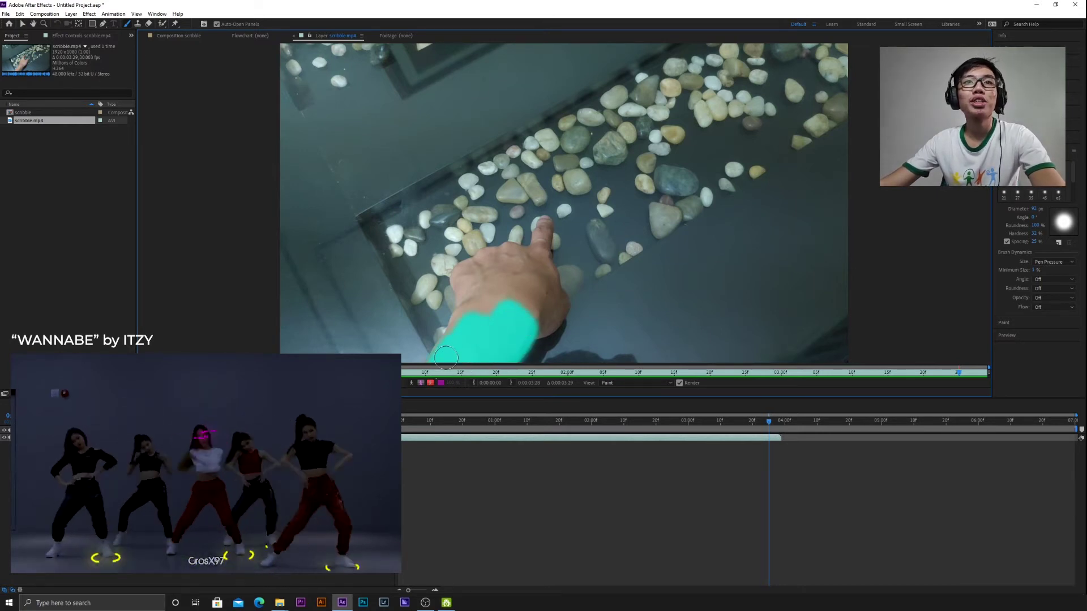
drag(522, 346, 553, 300)
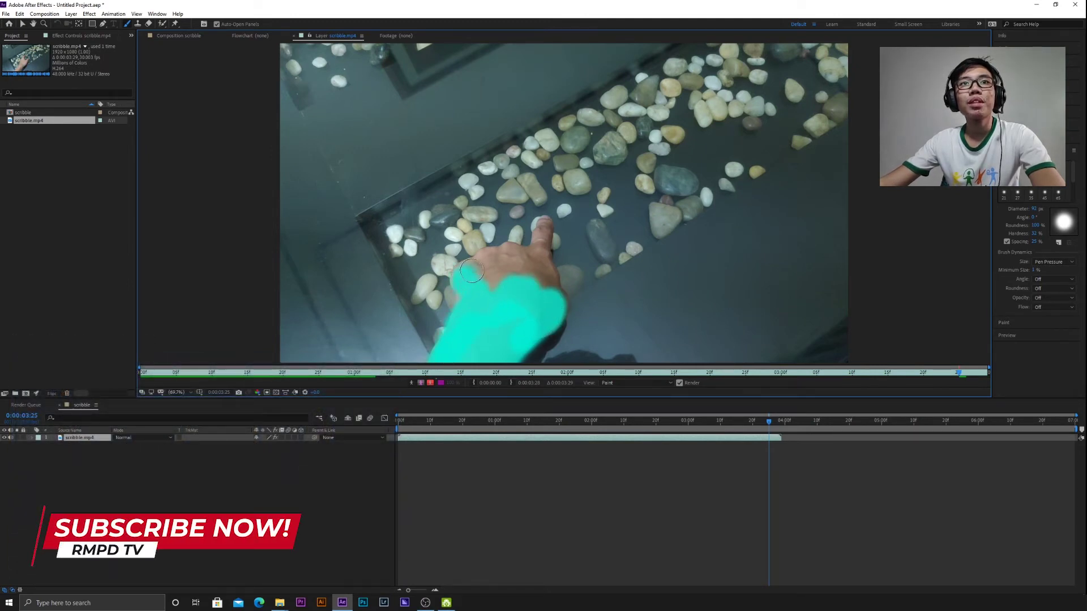
mouse_move(471, 271)
mouse_down()
mouse_move(497, 286)
mouse_move(503, 259)
mouse_move(506, 281)
mouse_move(511, 266)
mouse_move(538, 274)
mouse_move(553, 312)
mouse_move(534, 256)
mouse_move(542, 224)
mouse_move(523, 257)
mouse_move(483, 269)
mouse_up()
Paint over the hand on the frame after 0:00:03:25 and step through the remaining frames of the clip
key(Page_Down)
mouse_move(504, 355)
mouse_down()
mouse_move(480, 318)
mouse_move(441, 352)
mouse_move(537, 329)
mouse_move(540, 245)
mouse_move(495, 273)
mouse_move(459, 323)
mouse_move(540, 323)
mouse_move(485, 260)
mouse_move(524, 262)
mouse_move(537, 344)
mouse_move(500, 338)
mouse_move(546, 322)
mouse_move(544, 235)
mouse_move(500, 299)
mouse_move(483, 260)
mouse_move(465, 300)
mouse_move(558, 311)
mouse_up()
key(Page_Down)
key(Page_Down)
key(Page_Down)
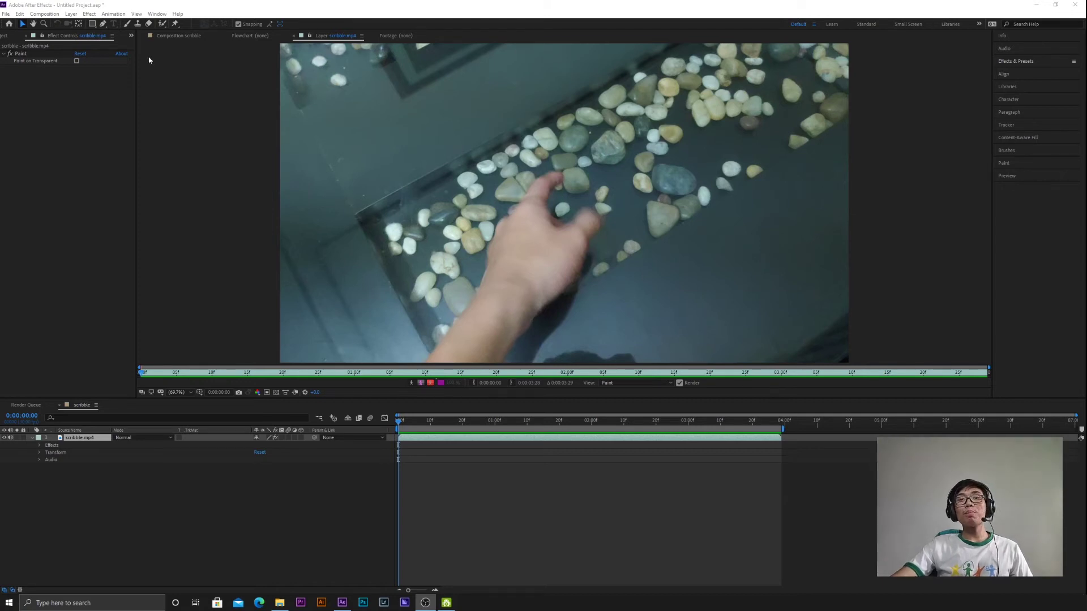
Return to the scribble composition and create a black solid layer above the footage with the default settings
click(169, 38)
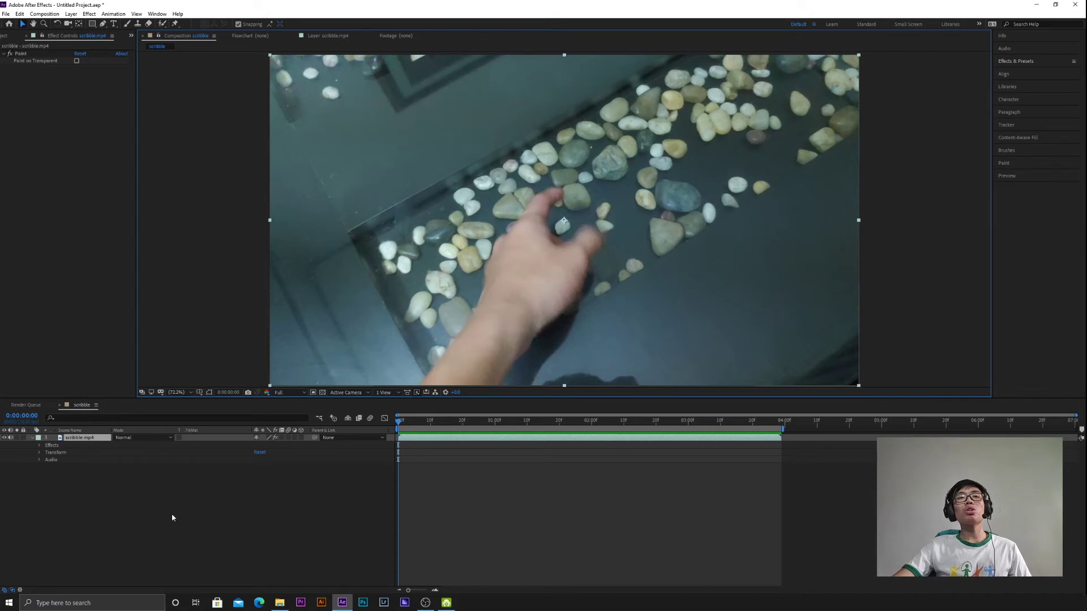
right_click(206, 485)
mouse_move(225, 494)
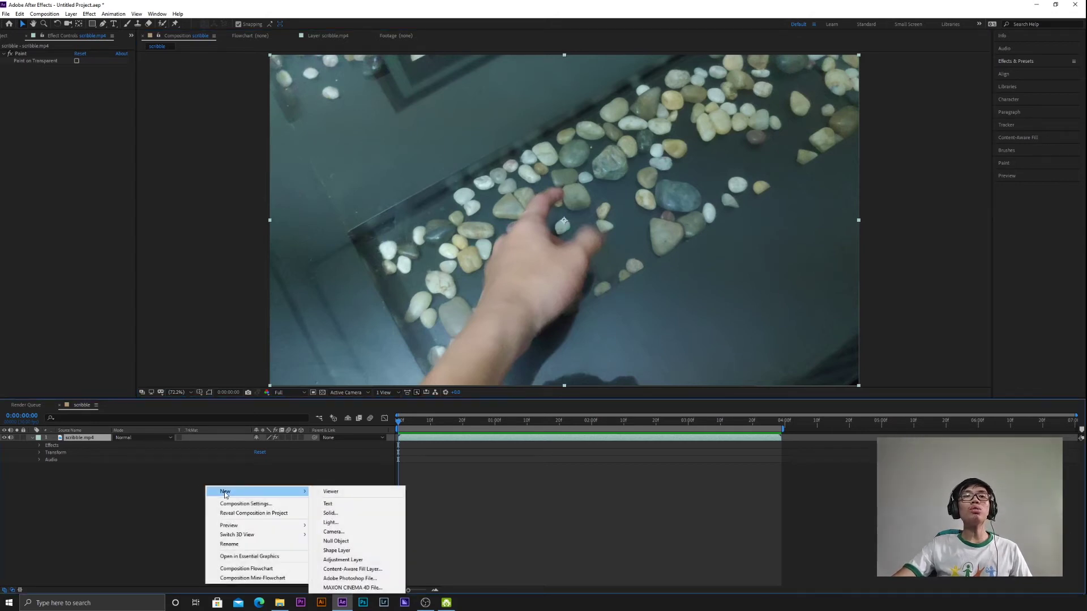
click(330, 513)
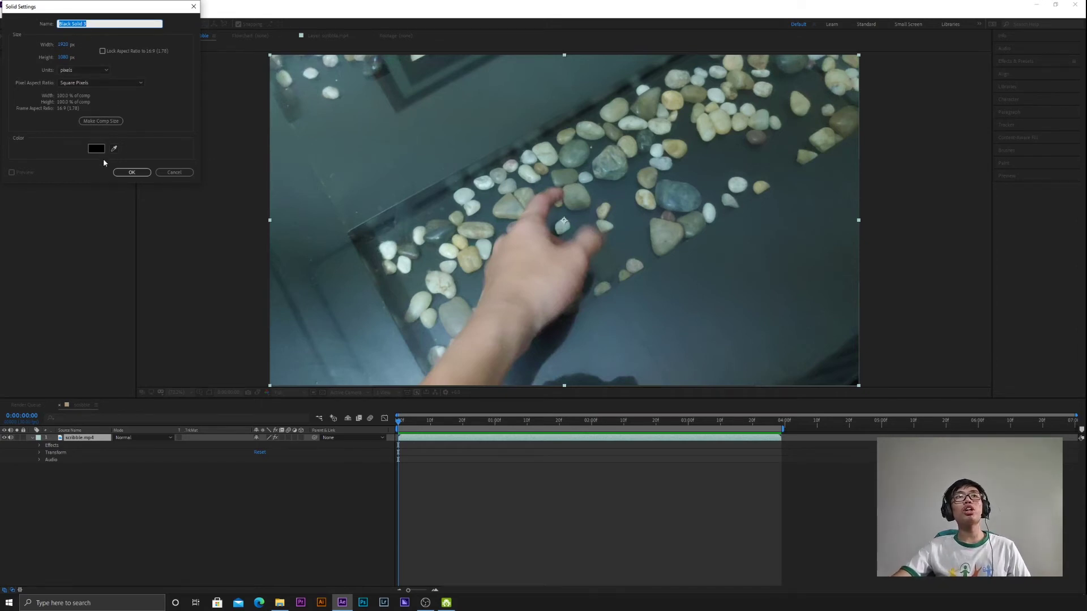
click(119, 173)
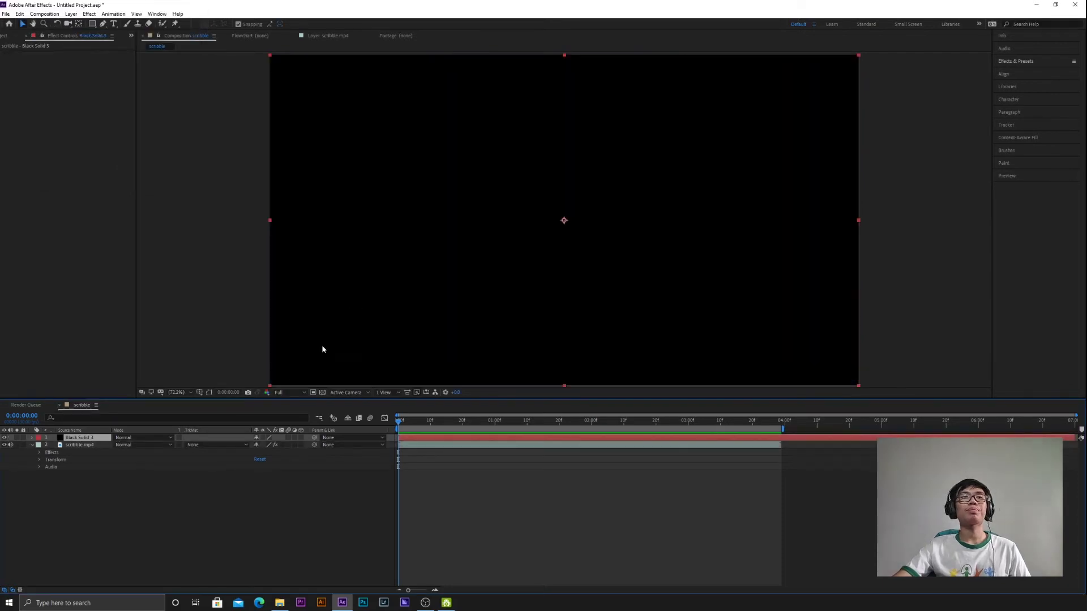
Copy the Paint effect from the scribble.mp4 layer and paste it onto the black solid
click(40, 453)
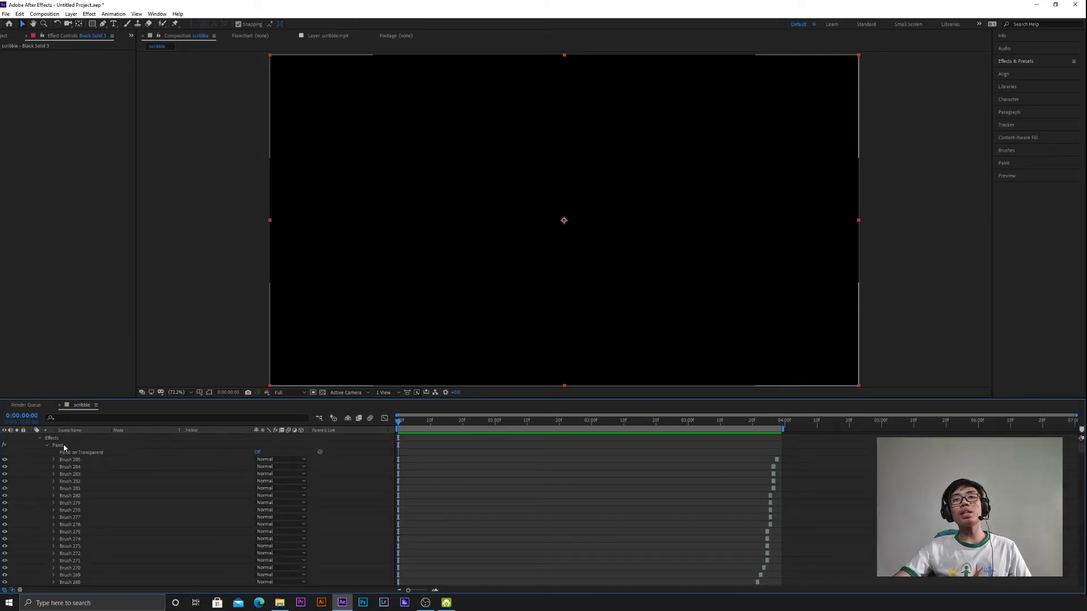
click(59, 445)
key(ctrl+c)
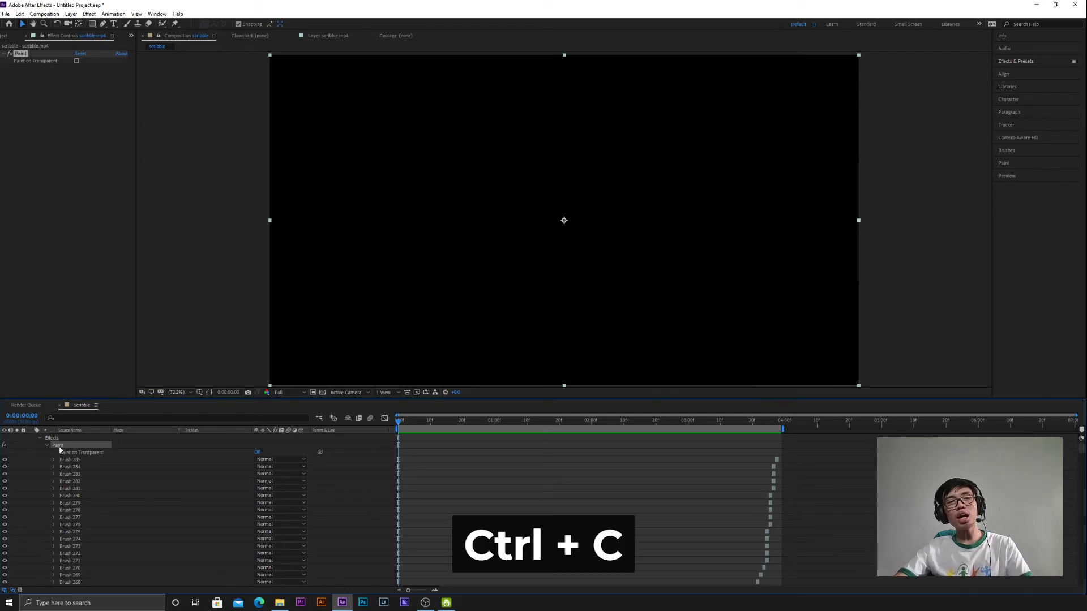
scroll(56, 468, up, 1)
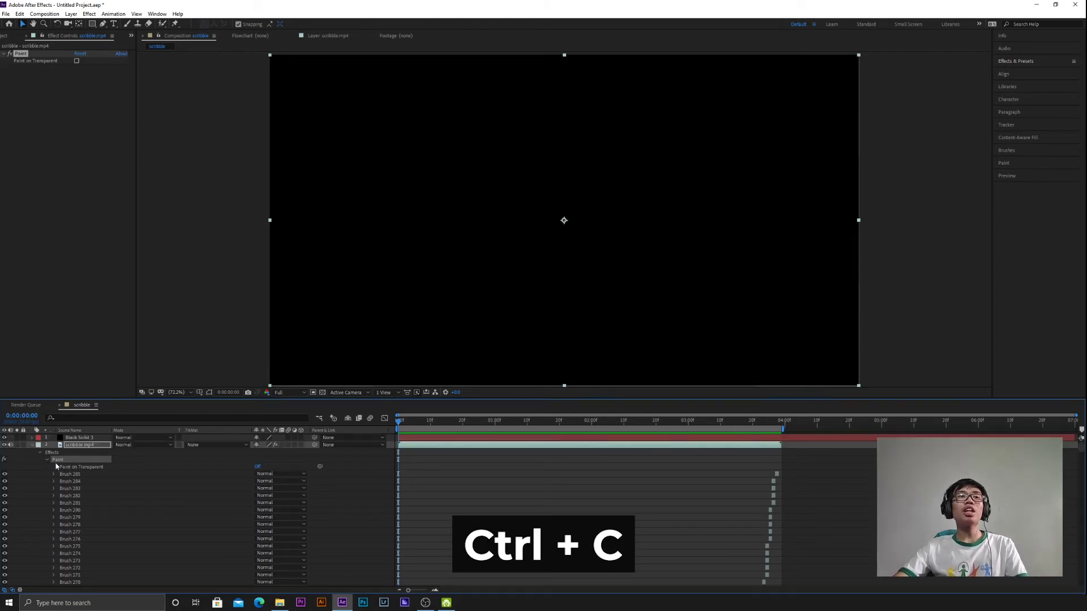
click(77, 437)
key(ctrl+v)
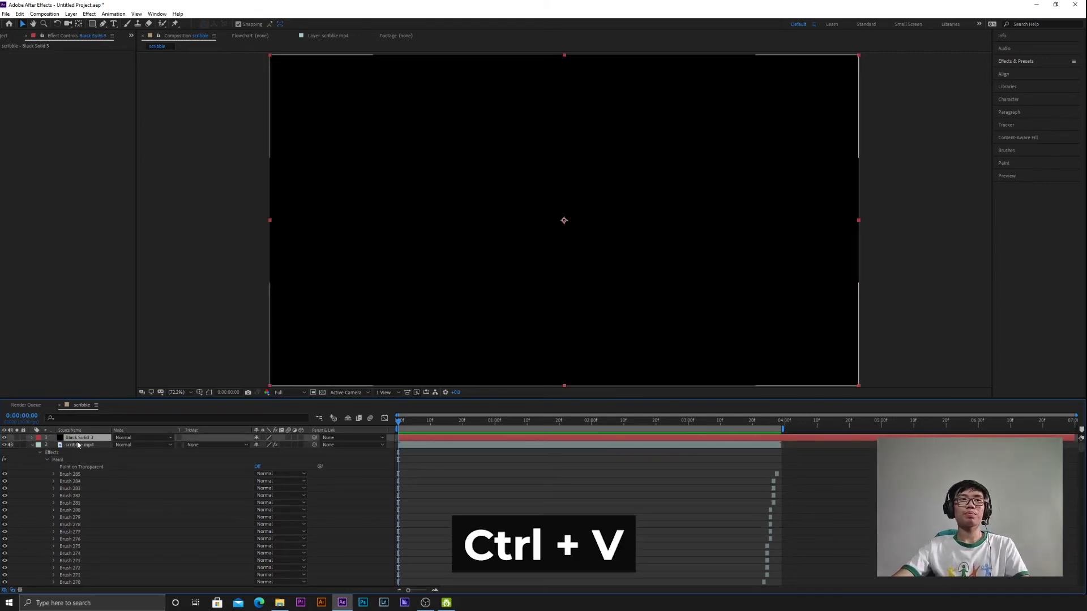
Expand the black solid's properties, disable the Paint effect on the scribble.mp4 layer and collapse that layer
click(32, 437)
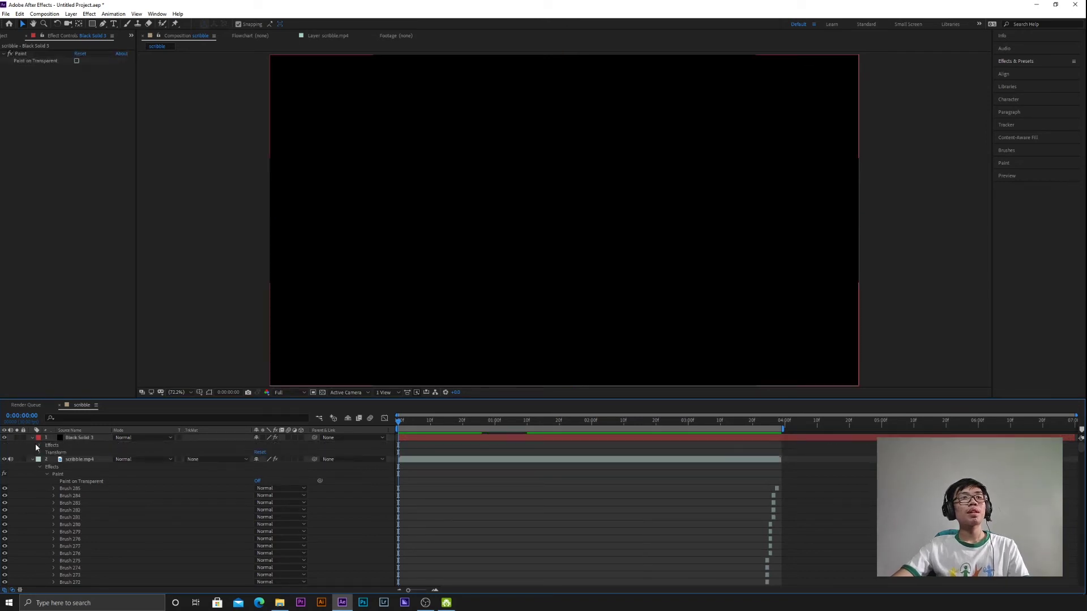
click(38, 446)
click(40, 446)
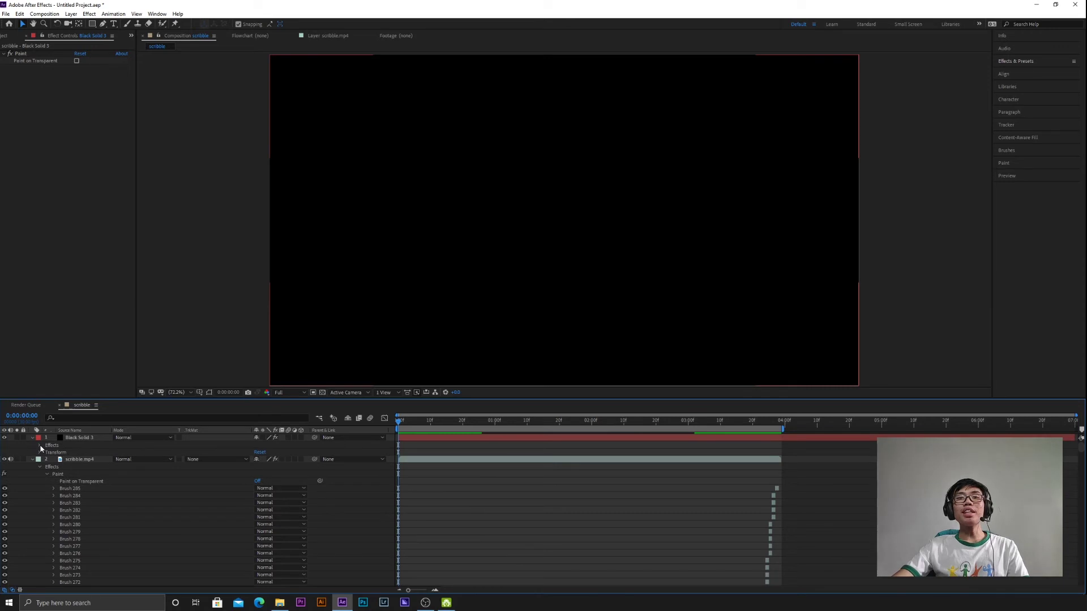
click(4, 474)
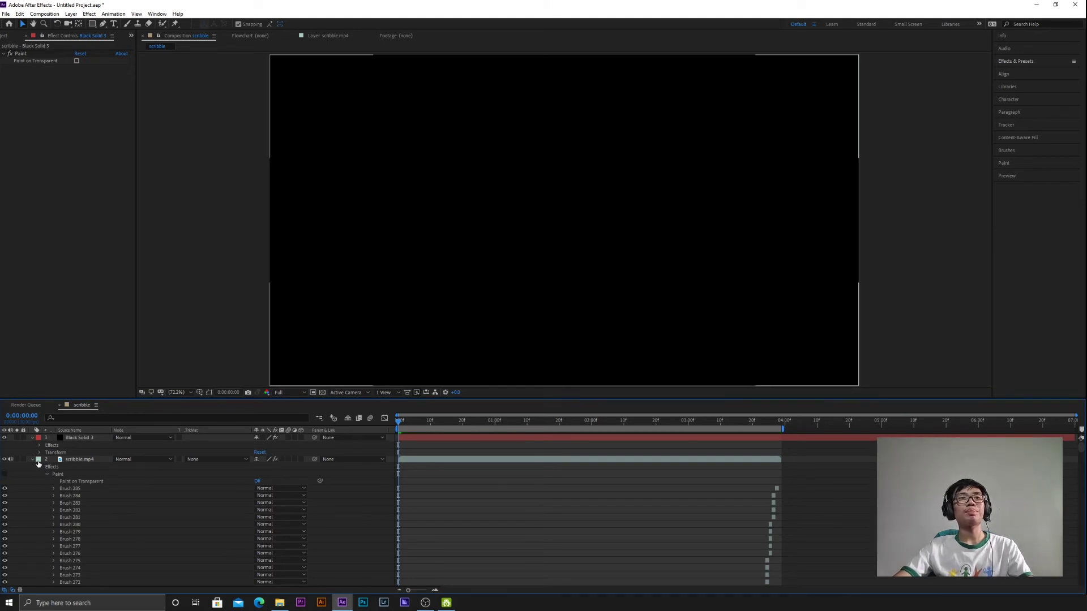
click(33, 460)
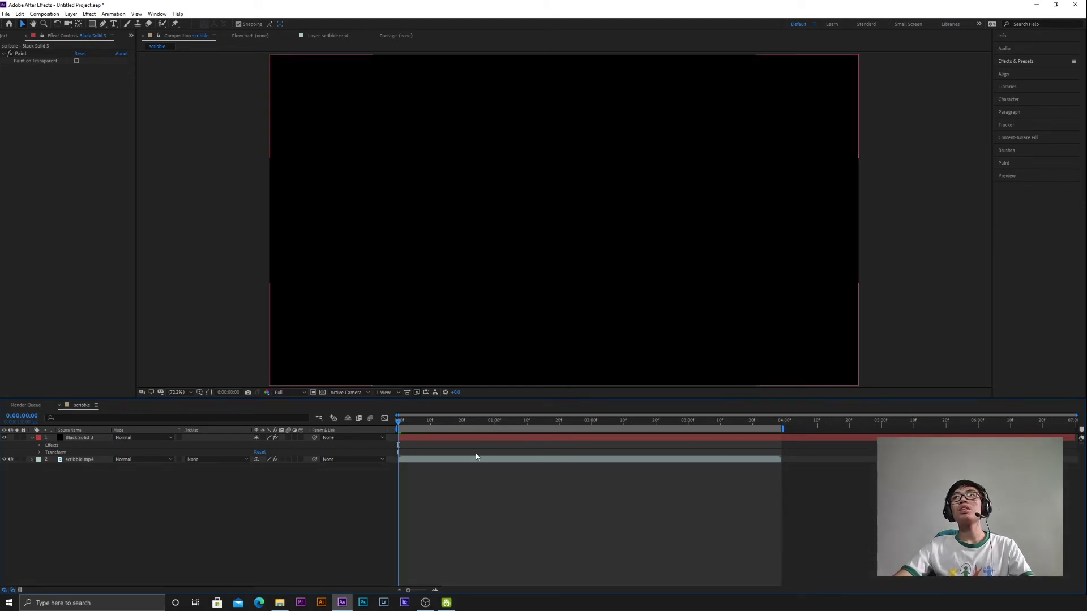
Search the effects for Glow and apply the Stylize Glow effect to the black solid
click(1022, 64)
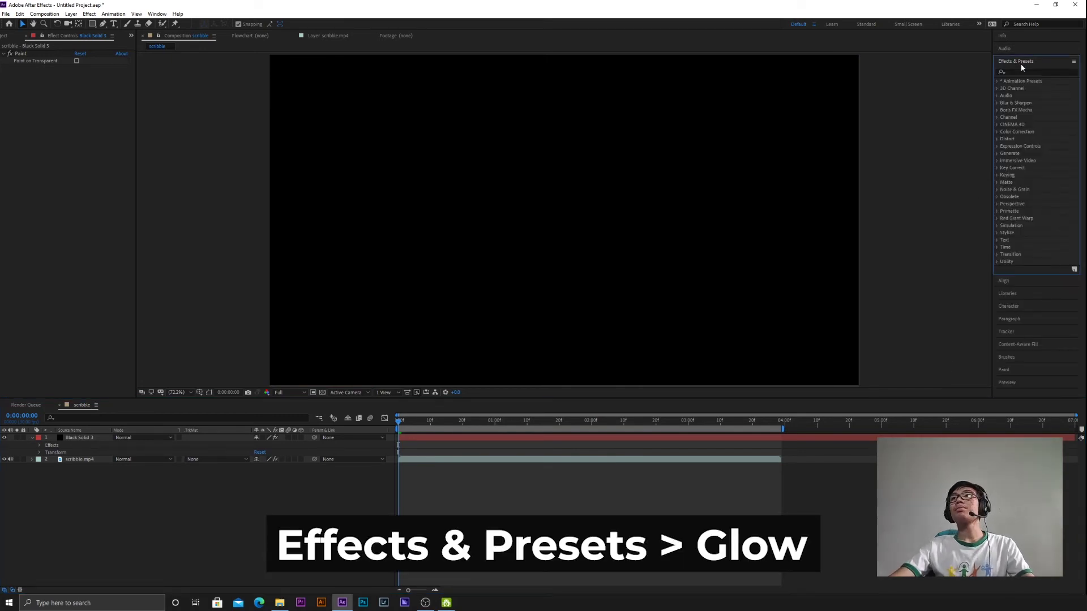
click(1020, 71)
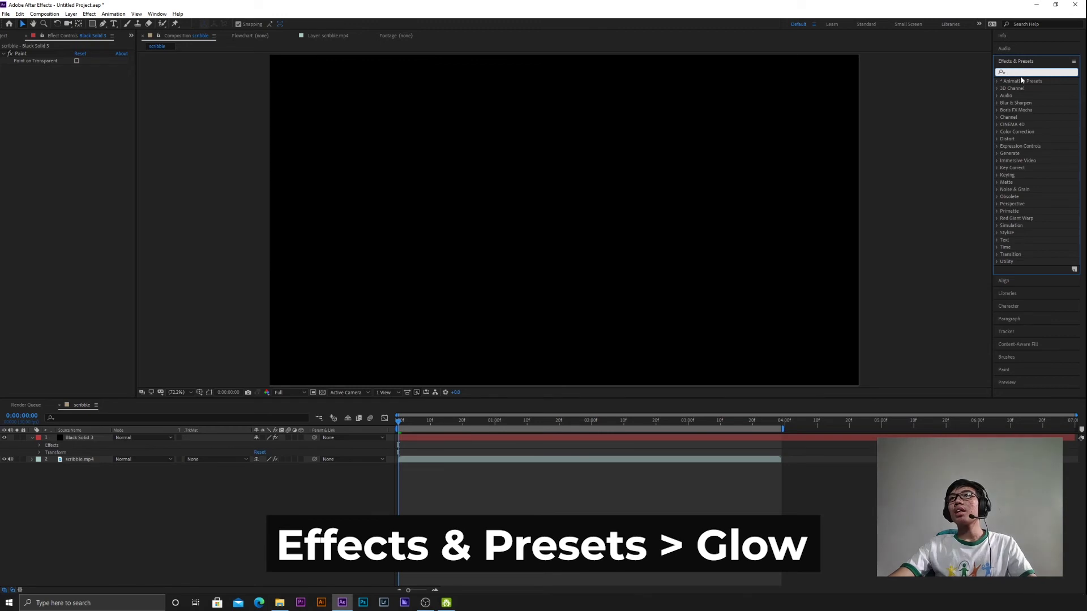
text(glow)
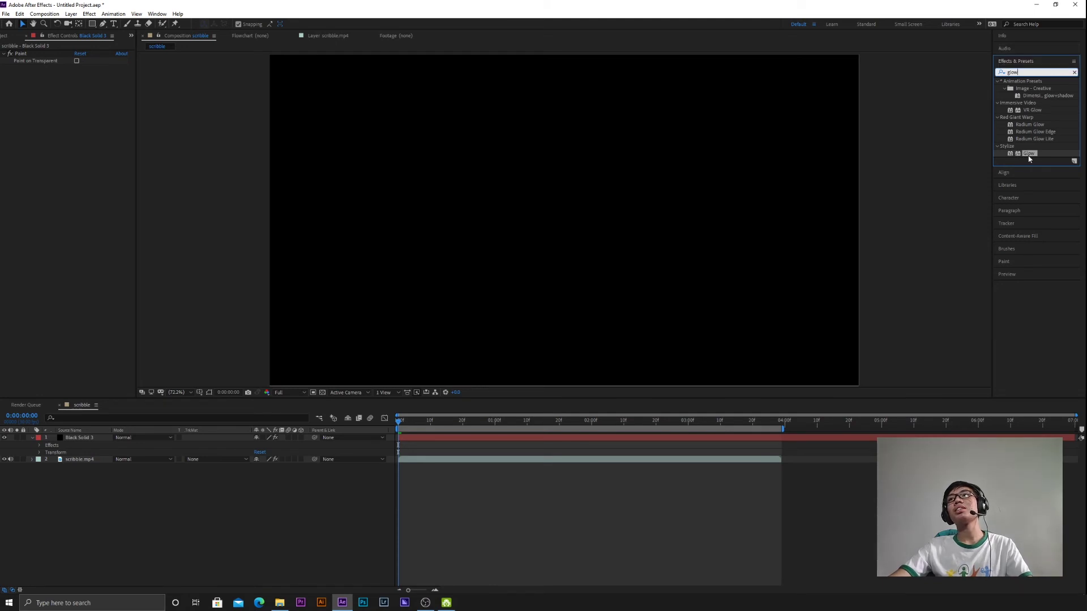
drag(1027, 153, 88, 441)
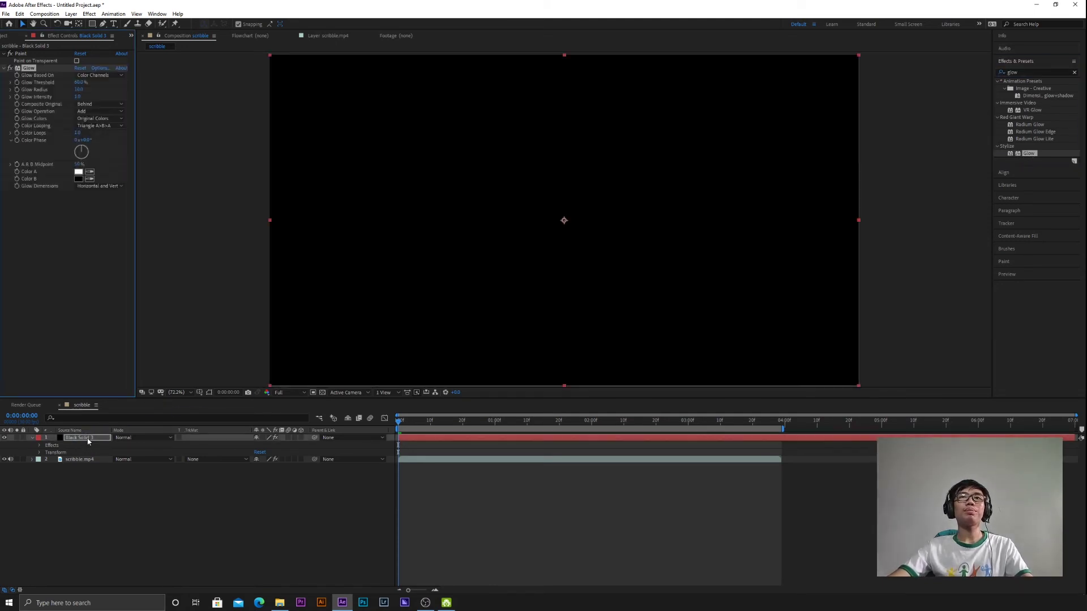
Set the black solid's Glow Threshold to 50% and its Glow Radius to 25
mouse_move(401, 422)
mouse_down()
mouse_move(728, 420)
mouse_move(444, 420)
mouse_move(331, 435)
mouse_up()
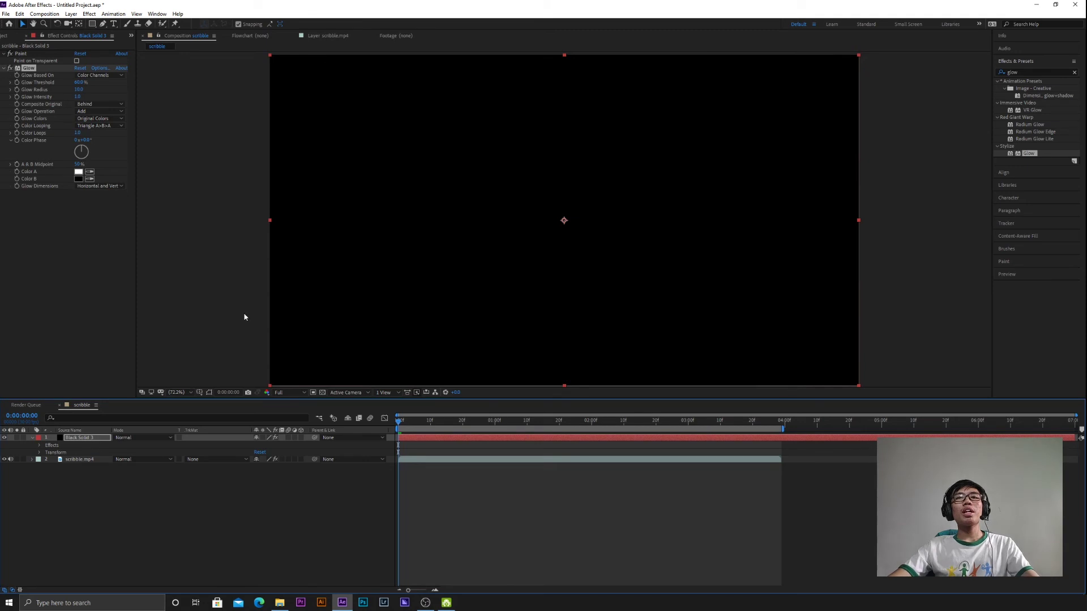
click(81, 83)
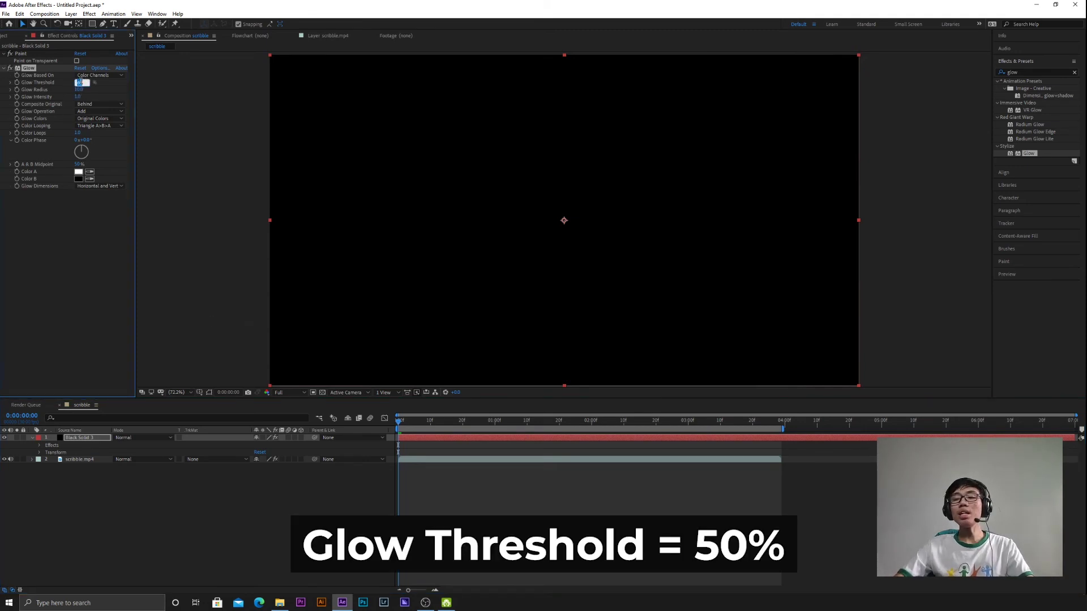
click(104, 95)
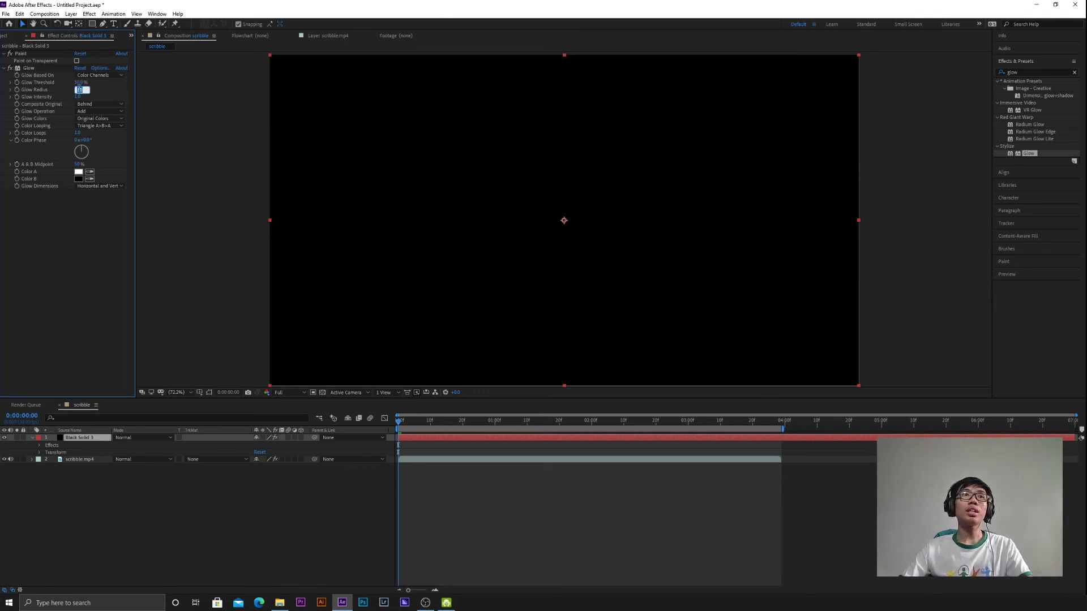
key(Return)
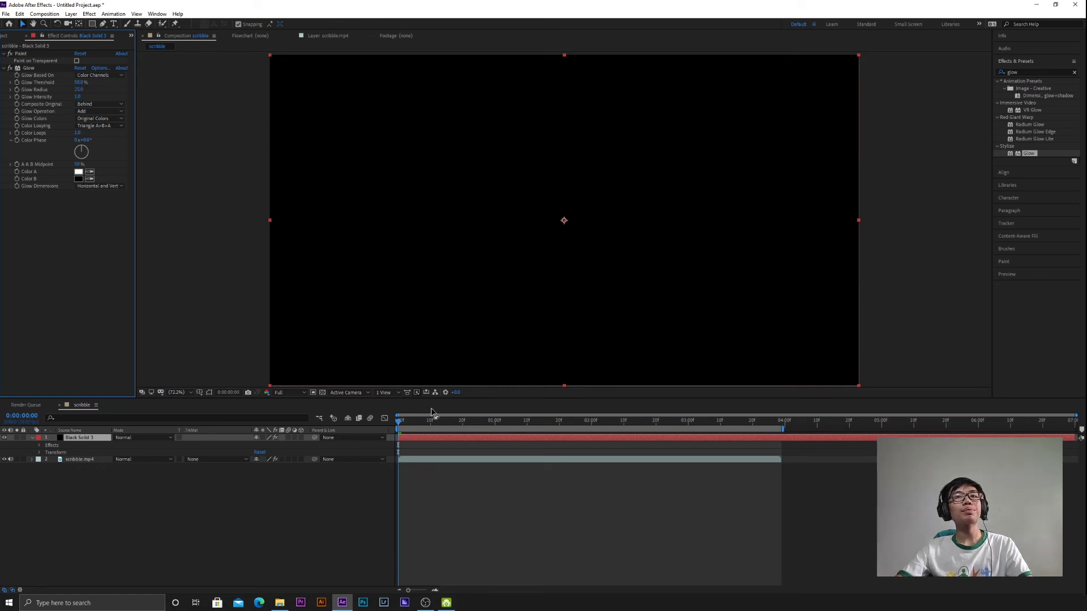
Set the black solid's blending mode to Add and preview the glowing strokes over the footage
mouse_move(431, 423)
mouse_down()
mouse_move(445, 425)
mouse_move(399, 425)
mouse_up()
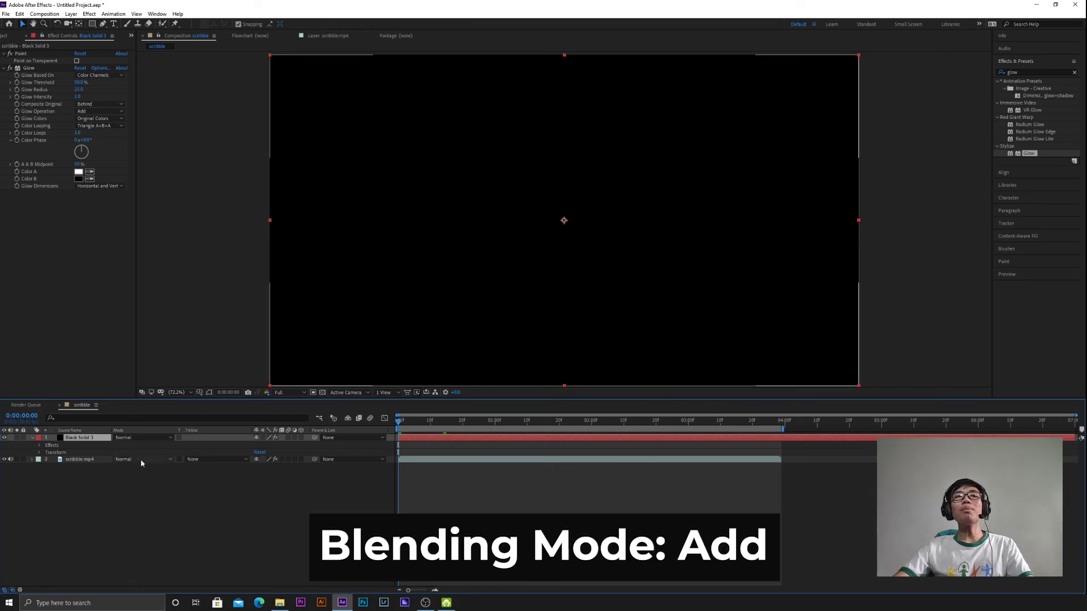
click(141, 438)
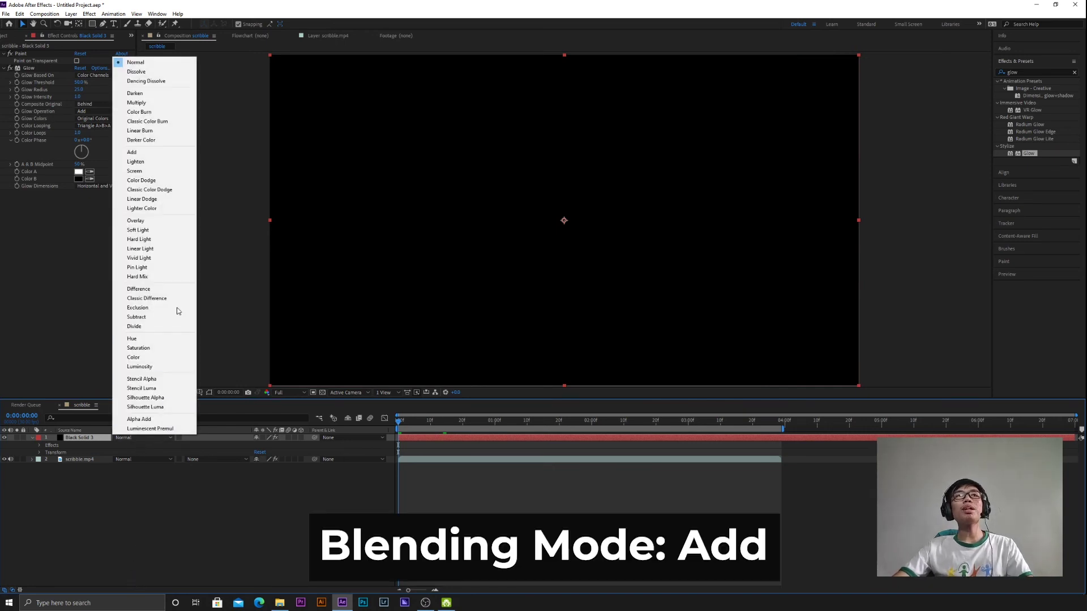
click(163, 153)
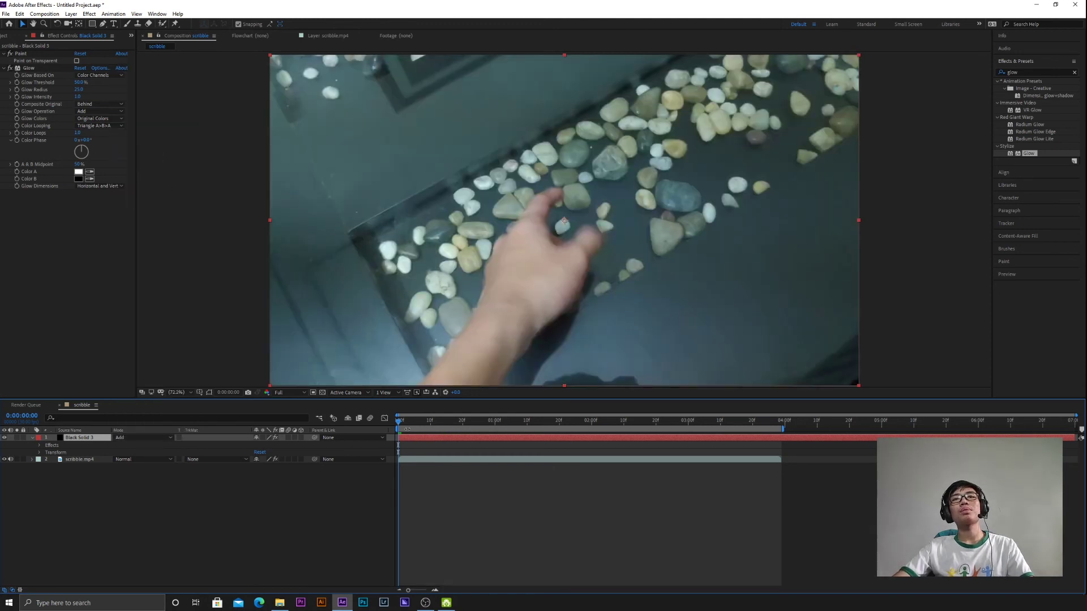
drag(407, 427, 501, 426)
key(space)
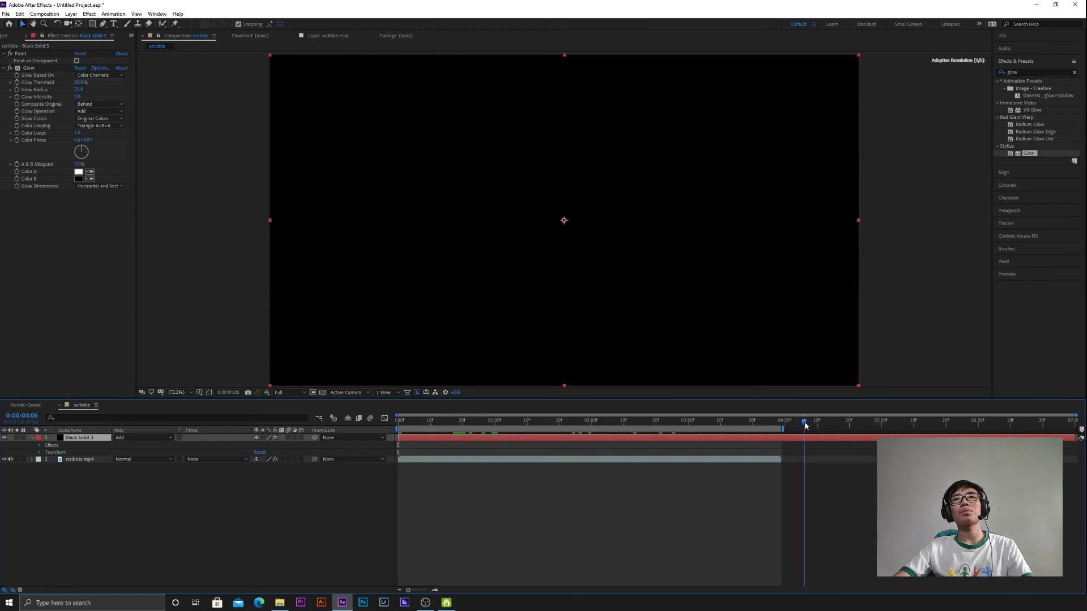